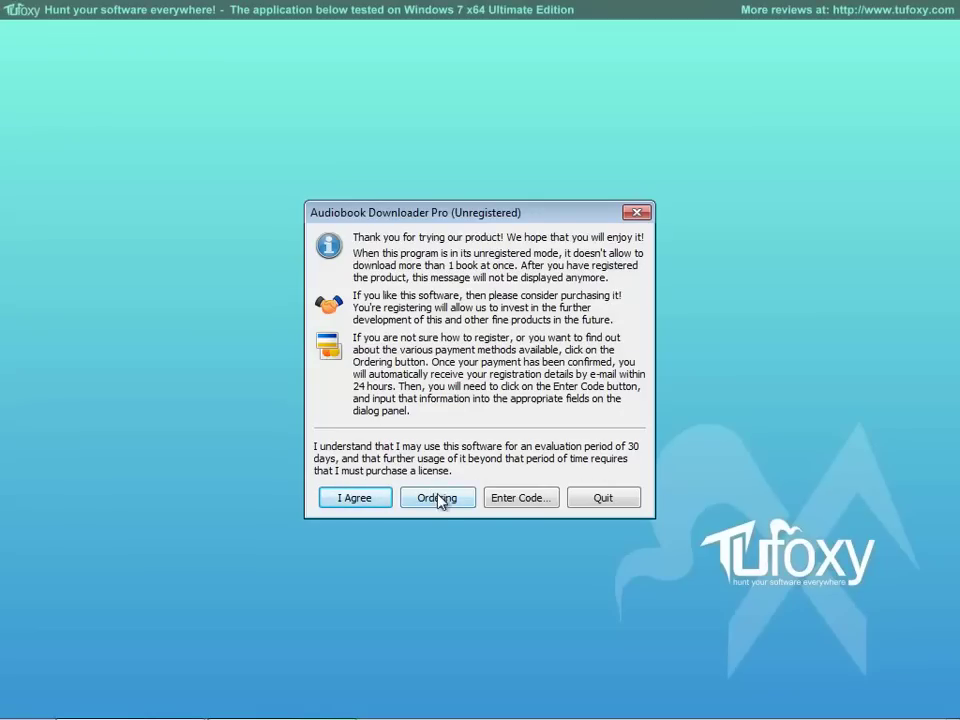
Accept the 30-day evaluation terms and move the main window closer to the middle of the desktop
{"action": "left_click", "coordinate": [380, 500]}
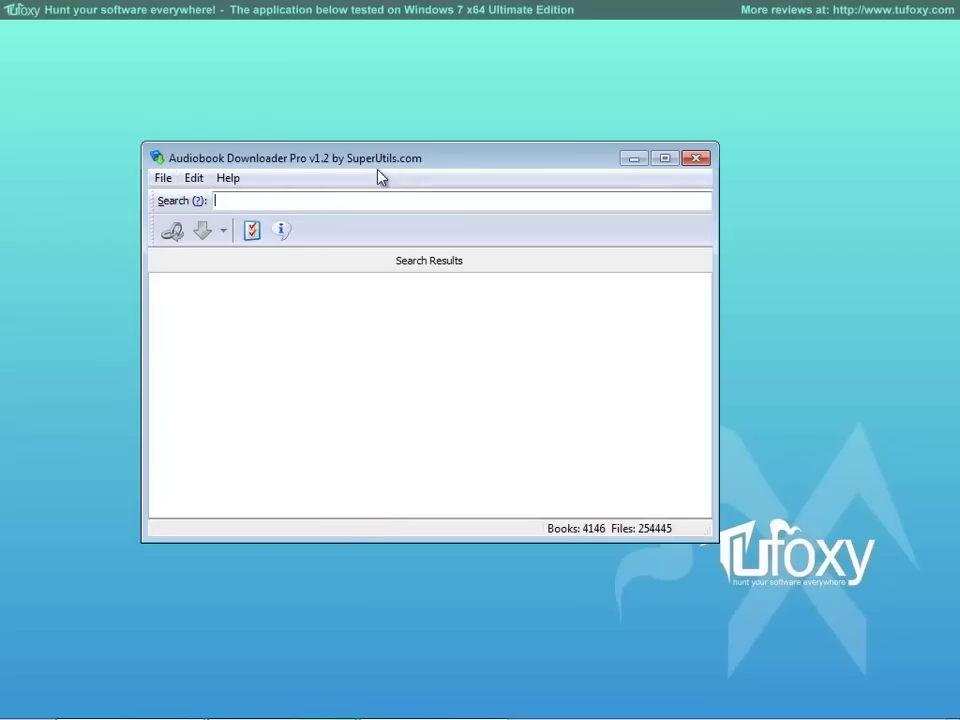
{"action": "left_click_drag", "start_coordinate": [447, 167], "coordinate": [488, 177]}
Review the program settings, including the list of available actions for double-clicking a list item, and accept them
{"action": "left_click", "coordinate": [204, 191]}
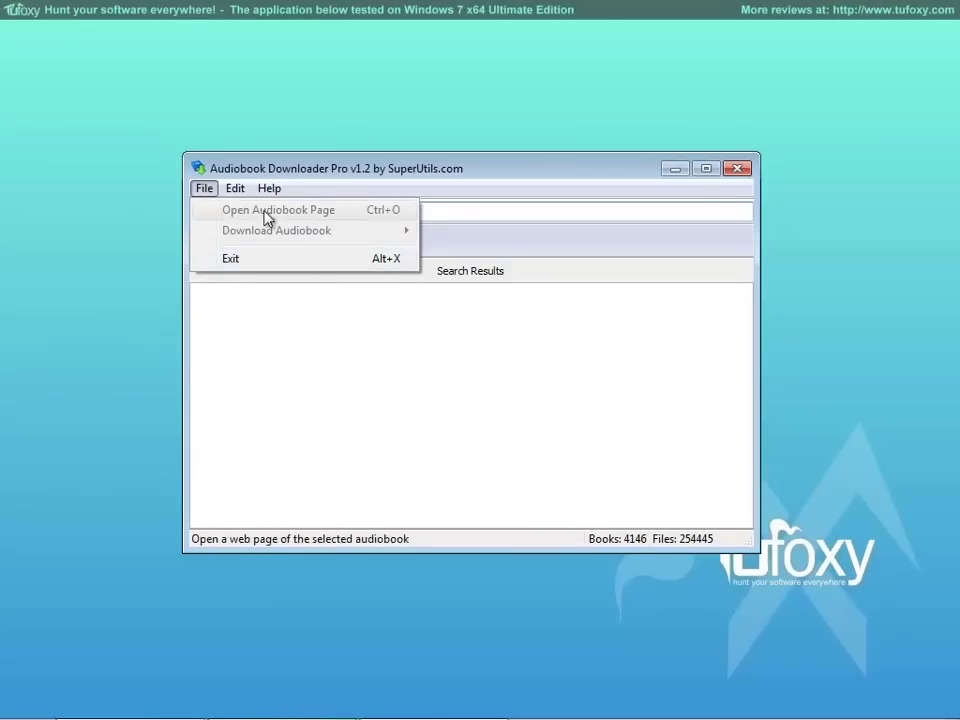
{"action": "mouse_move", "coordinate": [238, 190]}
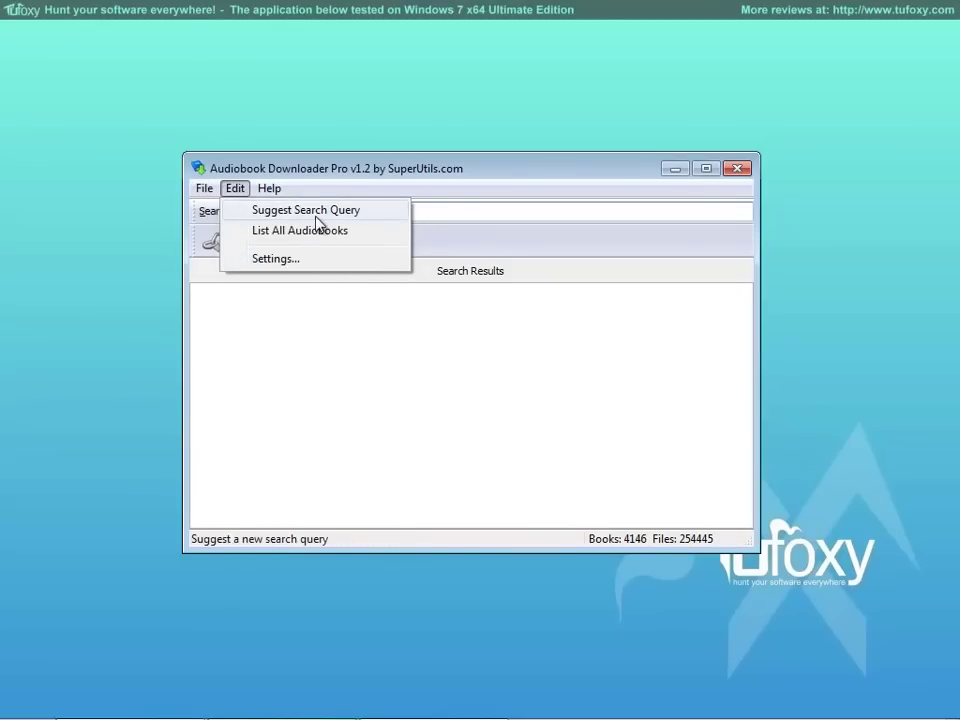
{"action": "left_click", "coordinate": [262, 259]}
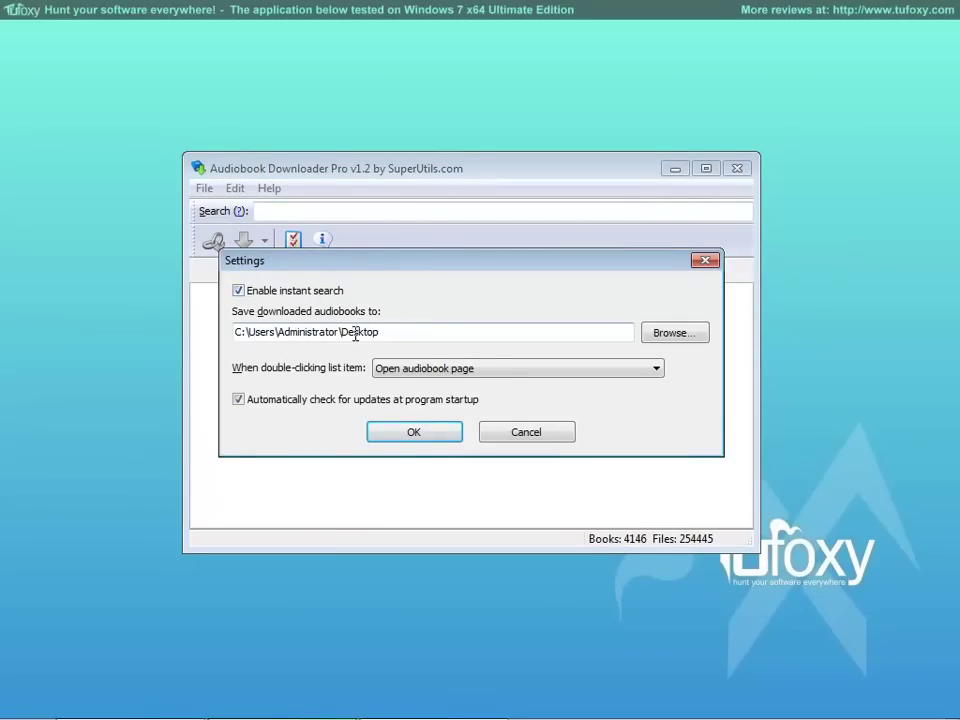
{"action": "left_click", "coordinate": [425, 369]}
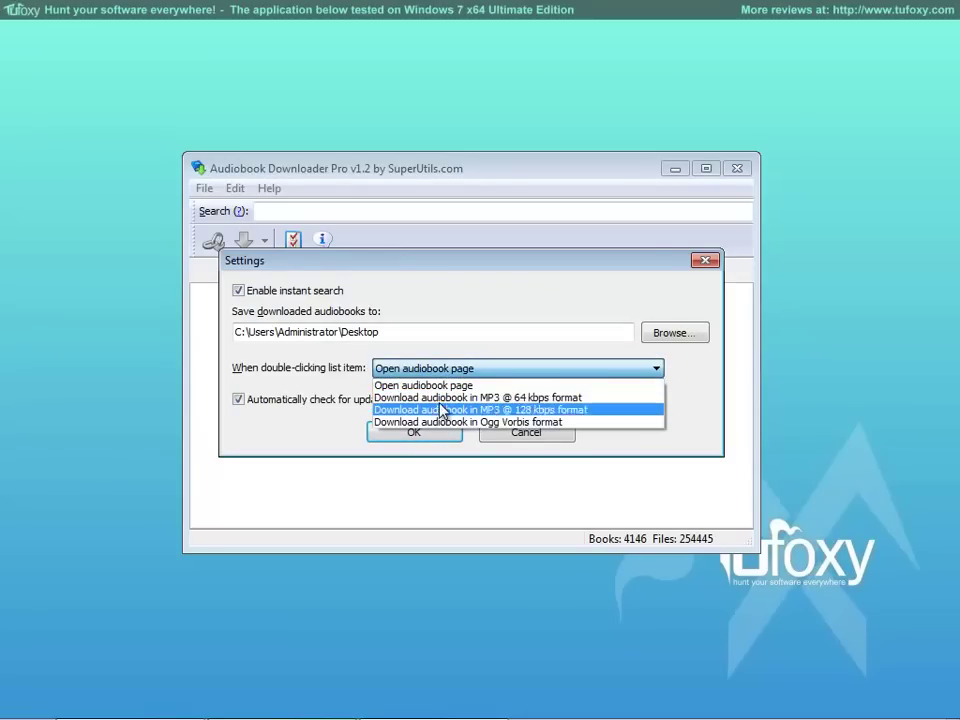
{"action": "left_click", "coordinate": [332, 394]}
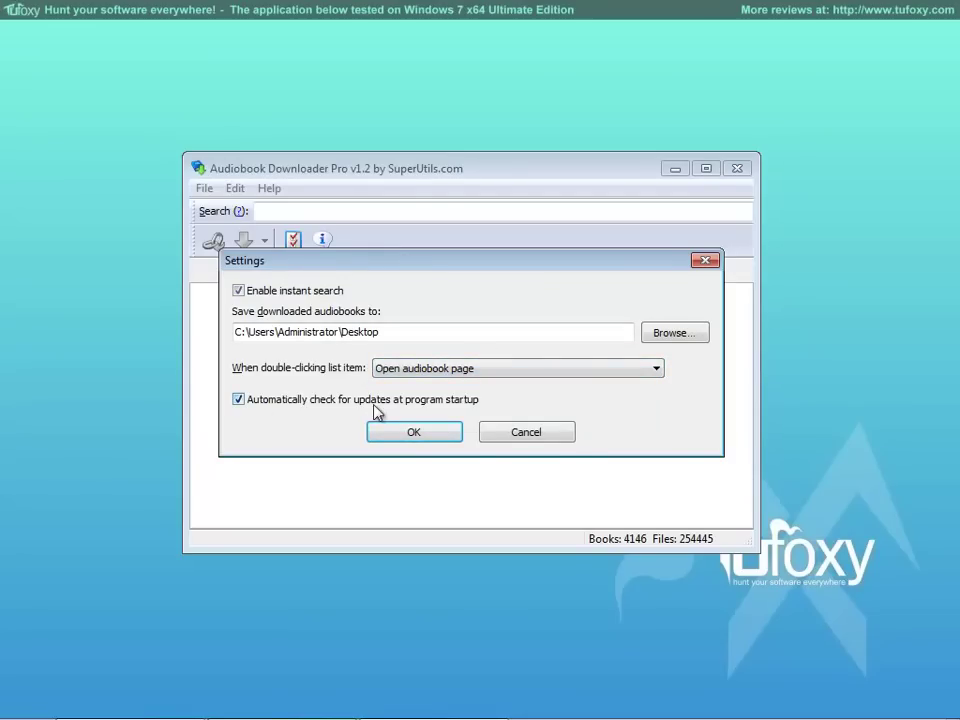
{"action": "left_click", "coordinate": [422, 433]}
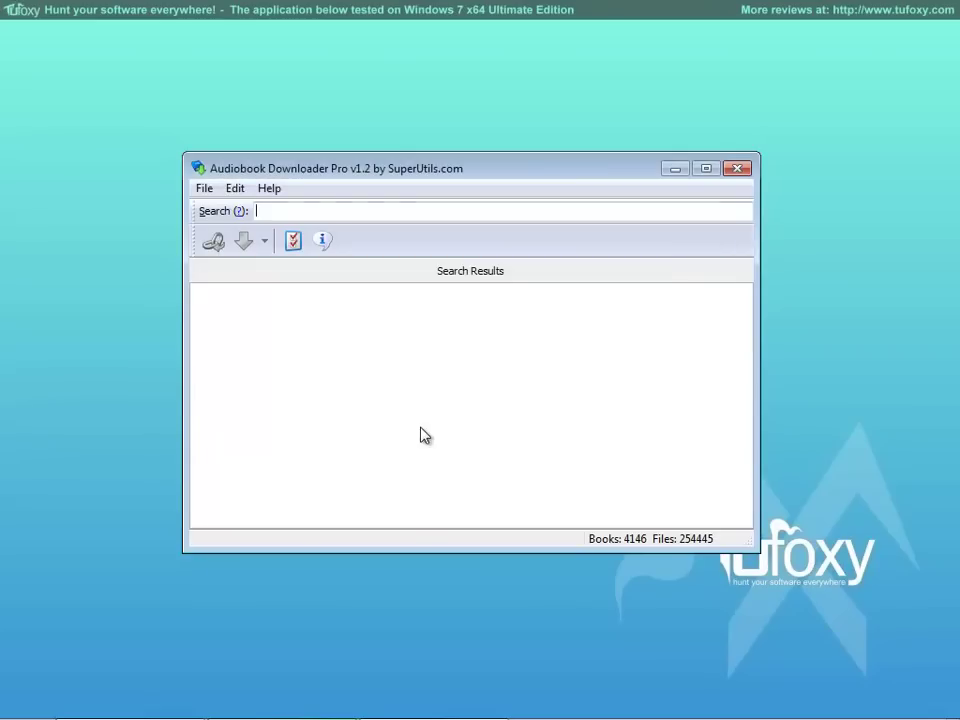
View the program's version and registration information, then close it
{"action": "left_click", "coordinate": [268, 188]}
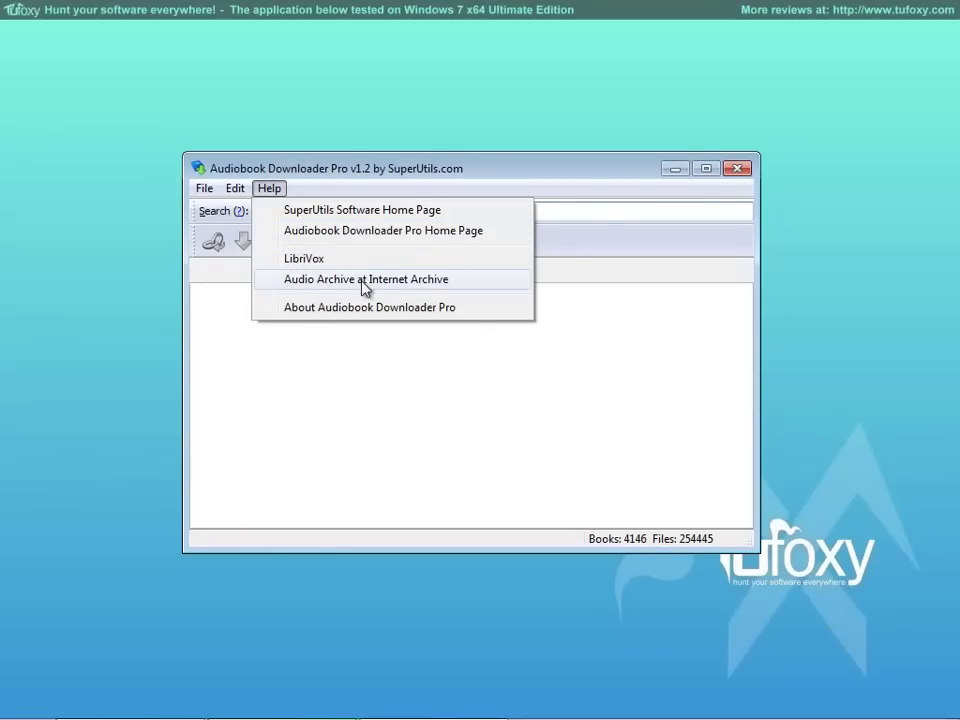
{"action": "left_click", "coordinate": [407, 307]}
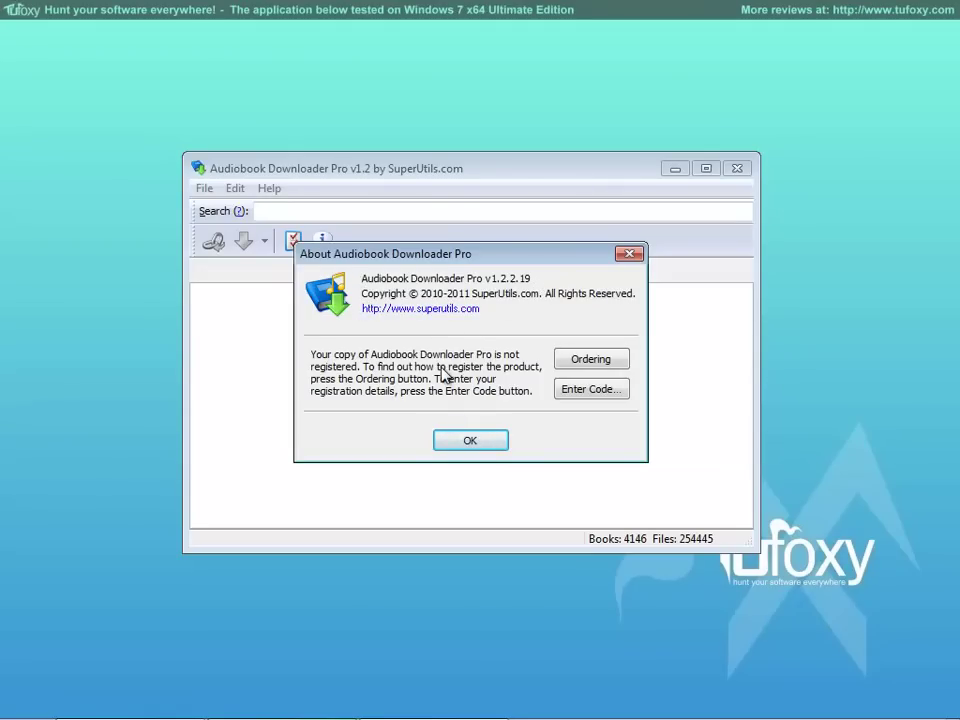
{"action": "left_click", "coordinate": [493, 443]}
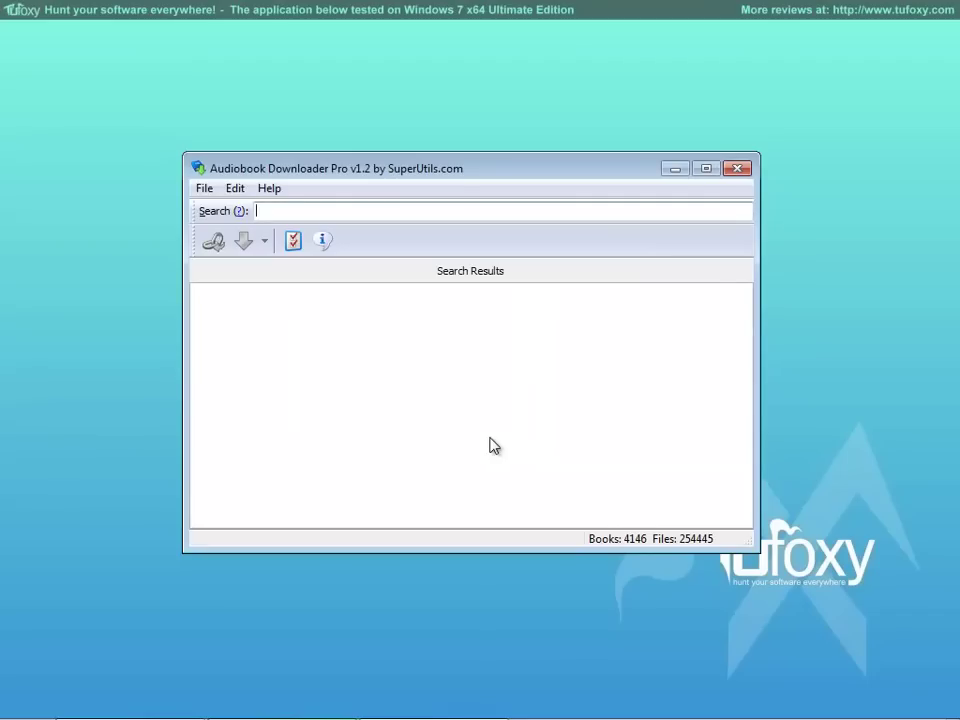
Generate a suggested search query and cycle through further suggestions until The Art of War is proposed
{"action": "left_click", "coordinate": [233, 190]}
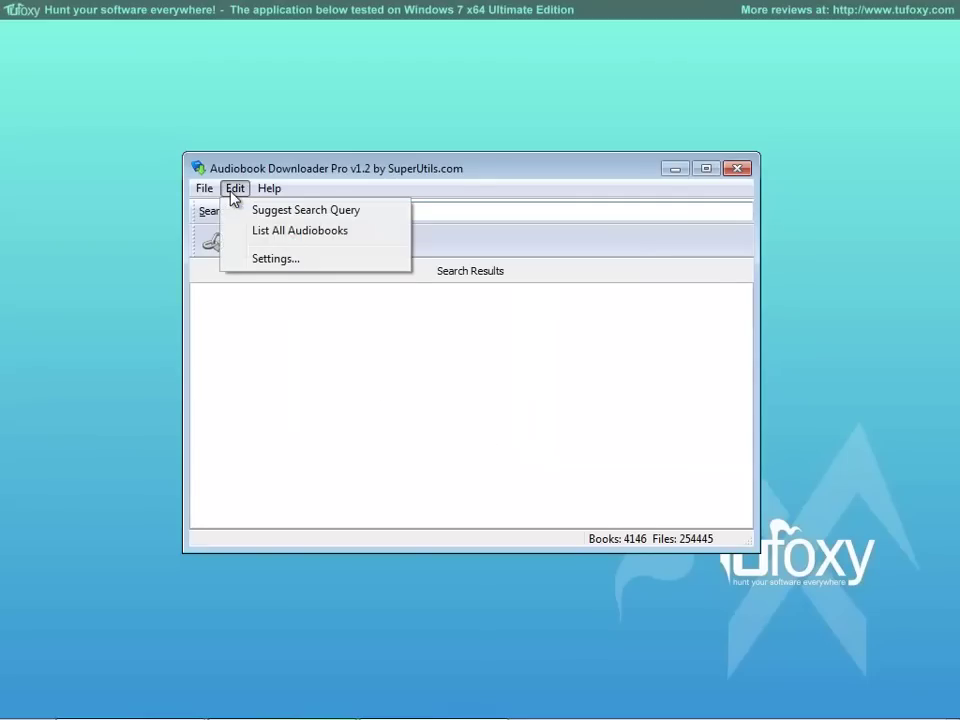
{"action": "left_click", "coordinate": [257, 212]}
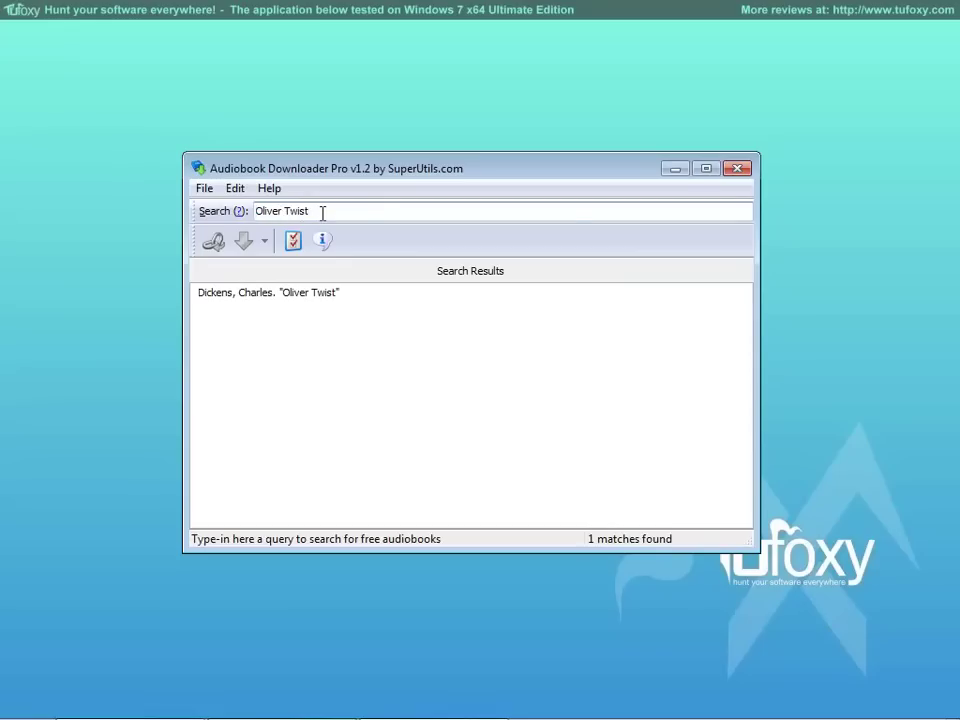
{"action": "left_click", "coordinate": [242, 219]}
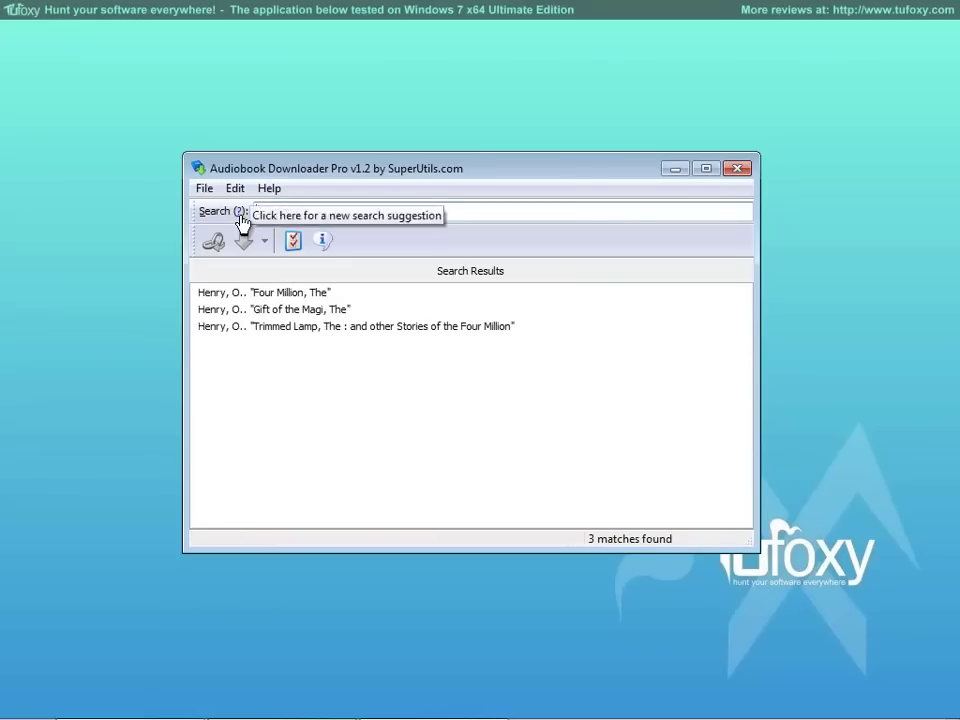
{"action": "left_click", "coordinate": [242, 219]}
{"action": "left_click", "coordinate": [242, 219]}
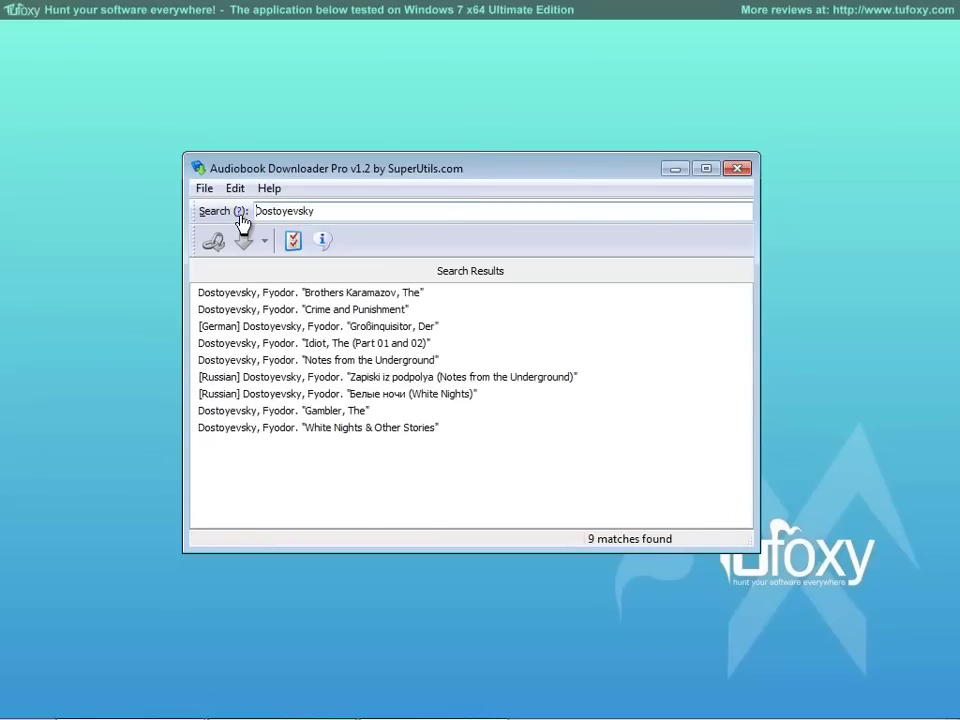
{"action": "left_click", "coordinate": [242, 219]}
{"action": "left_click", "coordinate": [242, 219]}
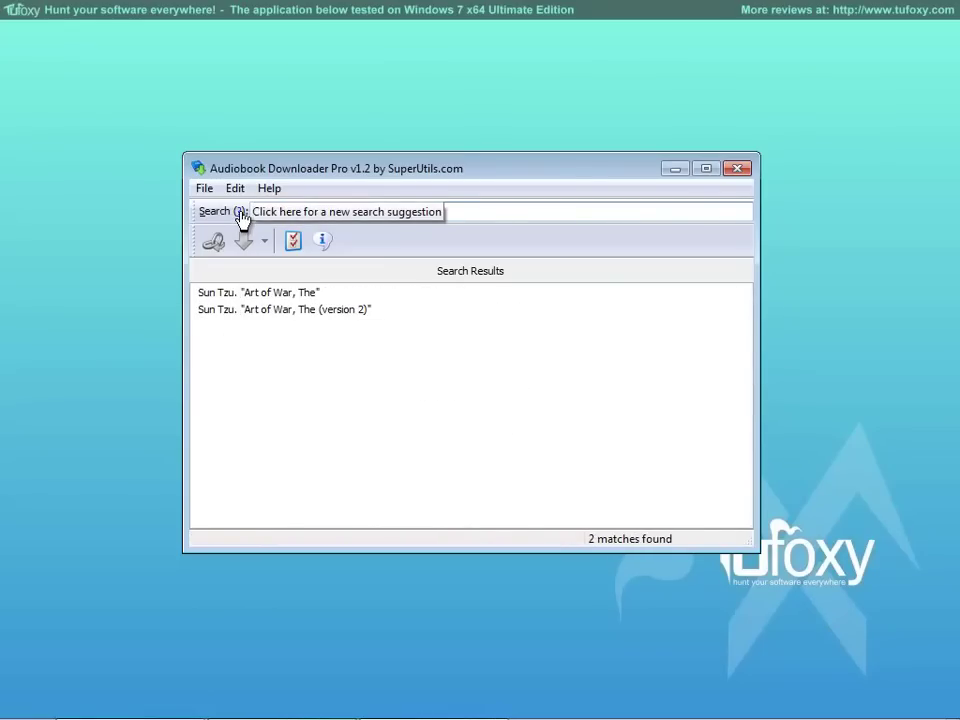
List all available audiobooks and look through the entries
{"action": "left_click", "coordinate": [238, 190]}
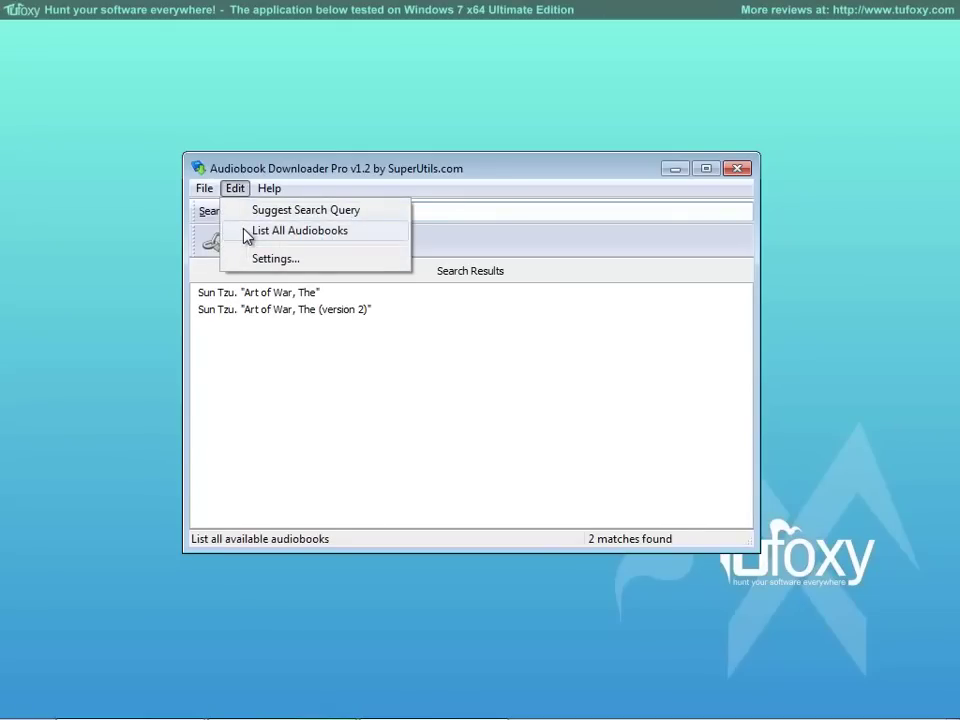
{"action": "left_click", "coordinate": [247, 233]}
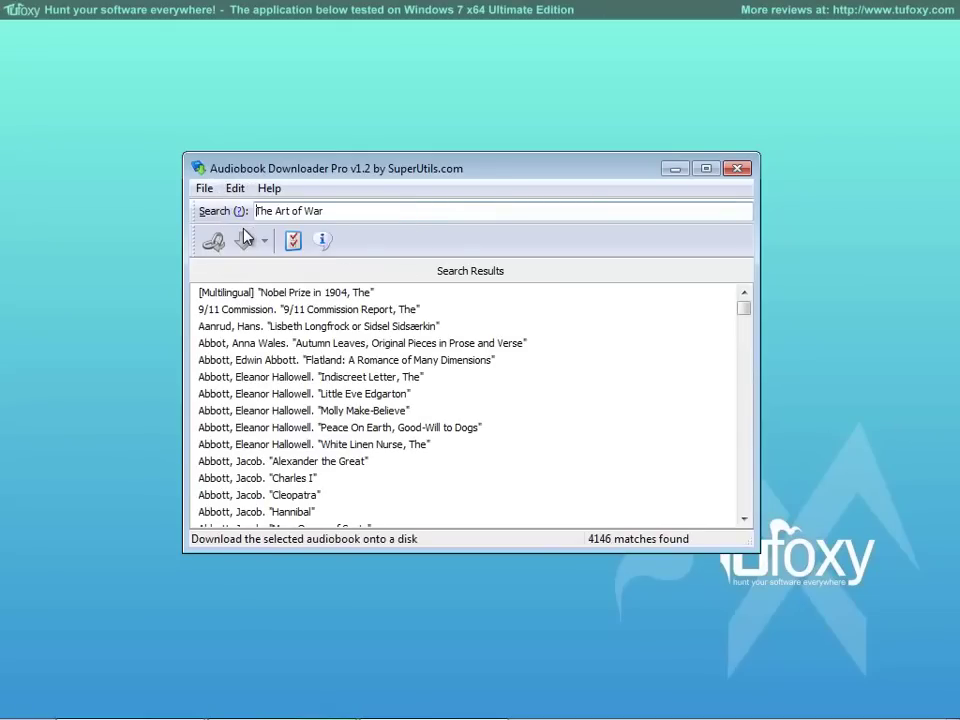
{"action": "left_click", "coordinate": [226, 293]}
{"action": "left_click", "coordinate": [314, 310]}
{"action": "left_click", "coordinate": [321, 327]}
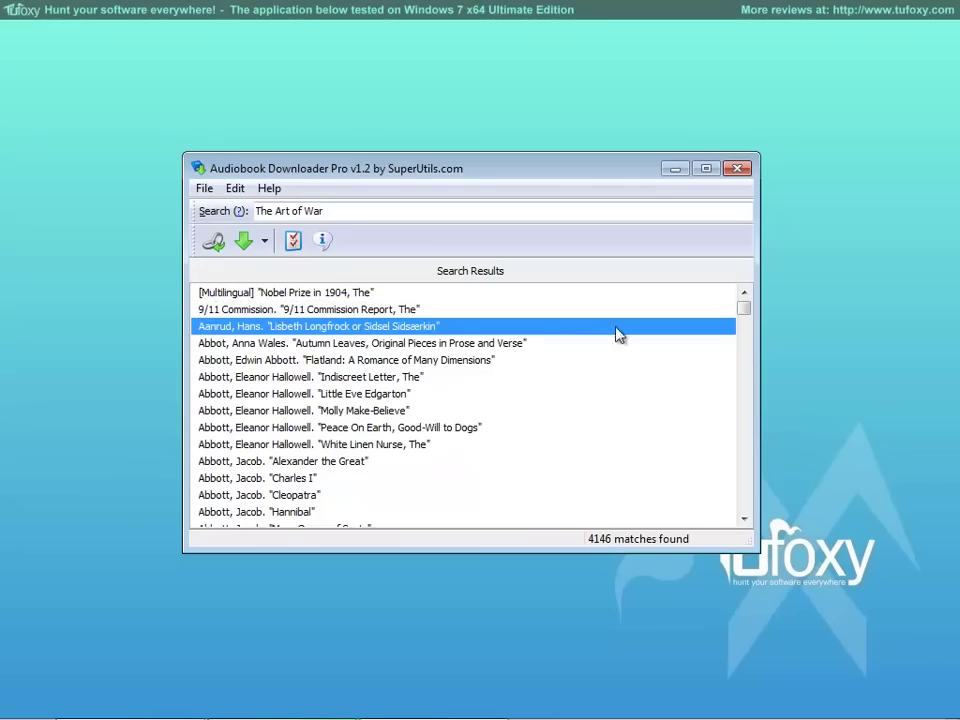
{"action": "mouse_move", "coordinate": [744, 313]}
{"action": "left_mouse_down"}
{"action": "mouse_move", "coordinate": [744, 500]}
{"action": "mouse_move", "coordinate": [740, 298]}
{"action": "left_mouse_up"}
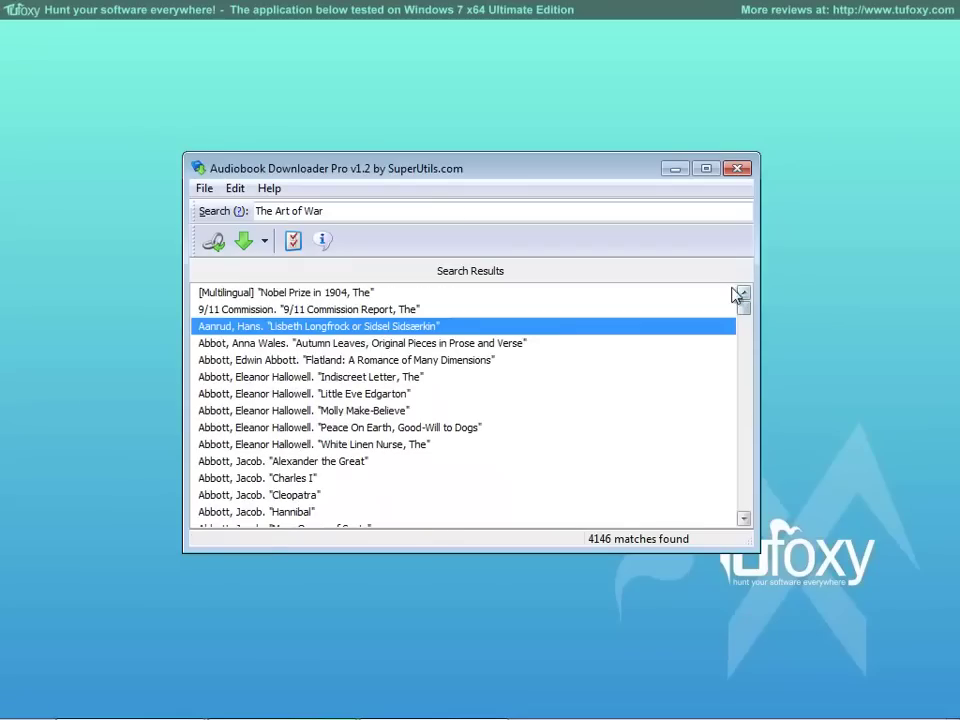
Check the download formats offered for "9/11 Commission Report, The" without starting a download
{"action": "right_click", "coordinate": [289, 312]}
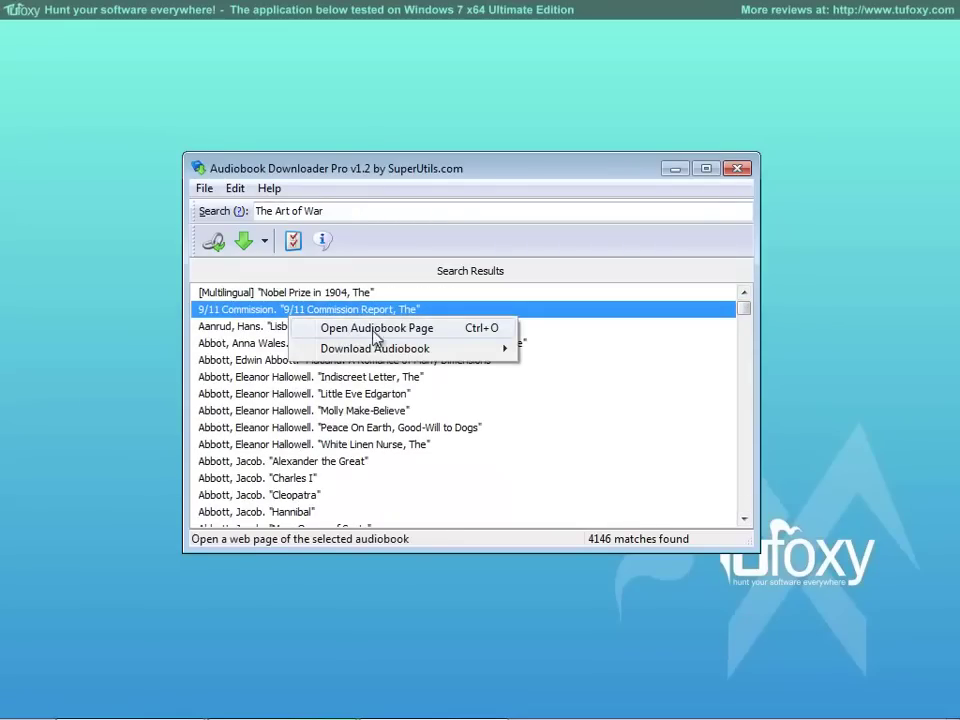
{"action": "mouse_move", "coordinate": [500, 352]}
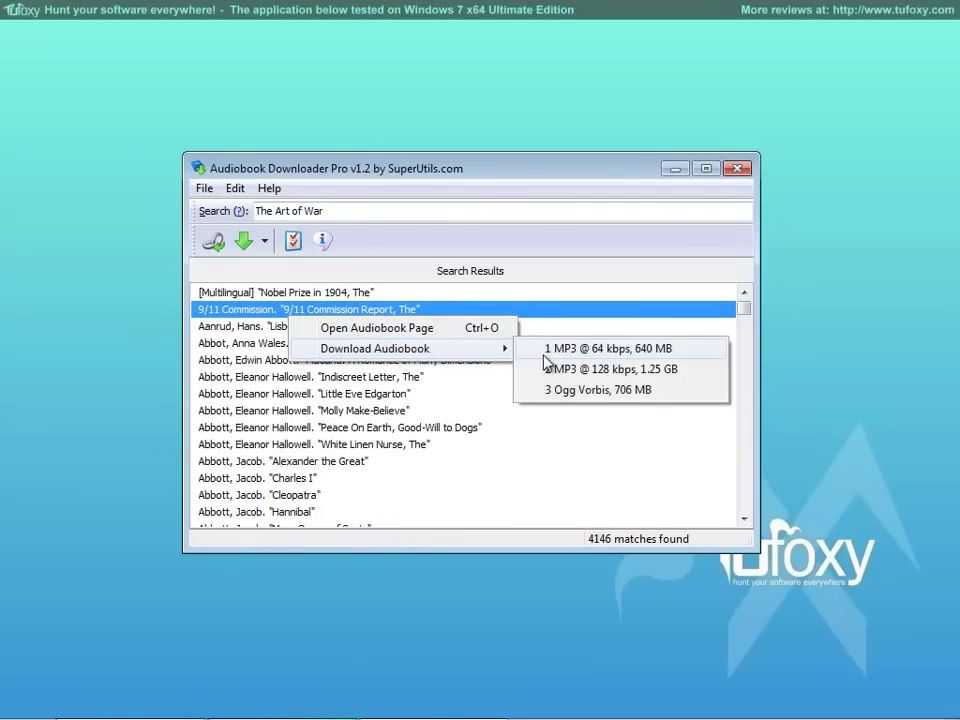
{"action": "left_click", "coordinate": [354, 212]}
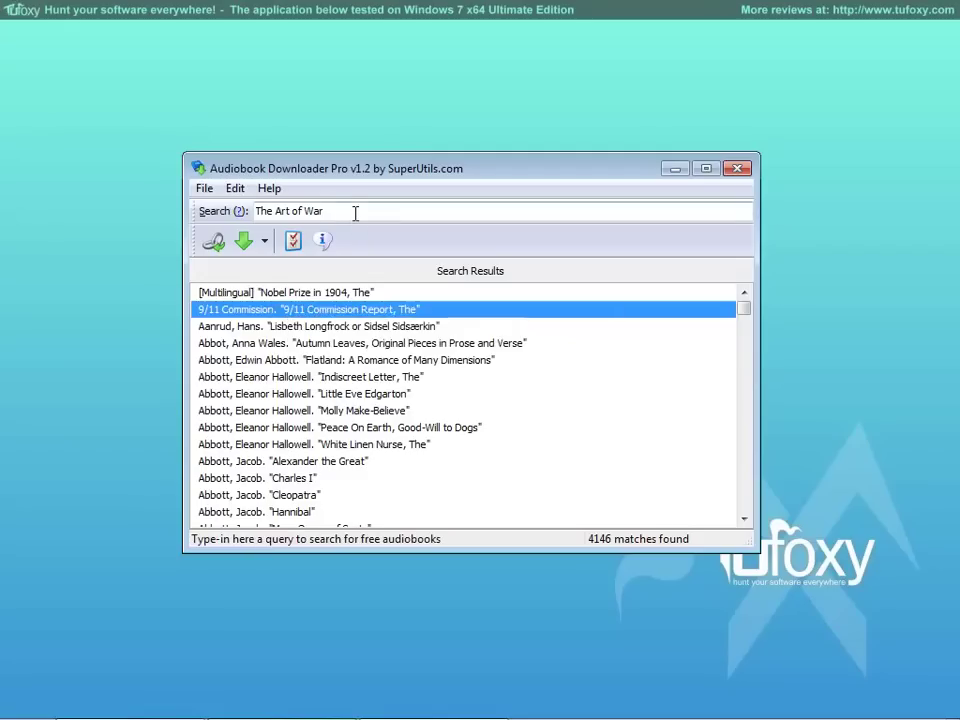
Replace the search query with "bulgarian" and look through the matching audiobooks
{"action": "left_click_drag", "start_coordinate": [354, 212], "coordinate": [257, 213]}
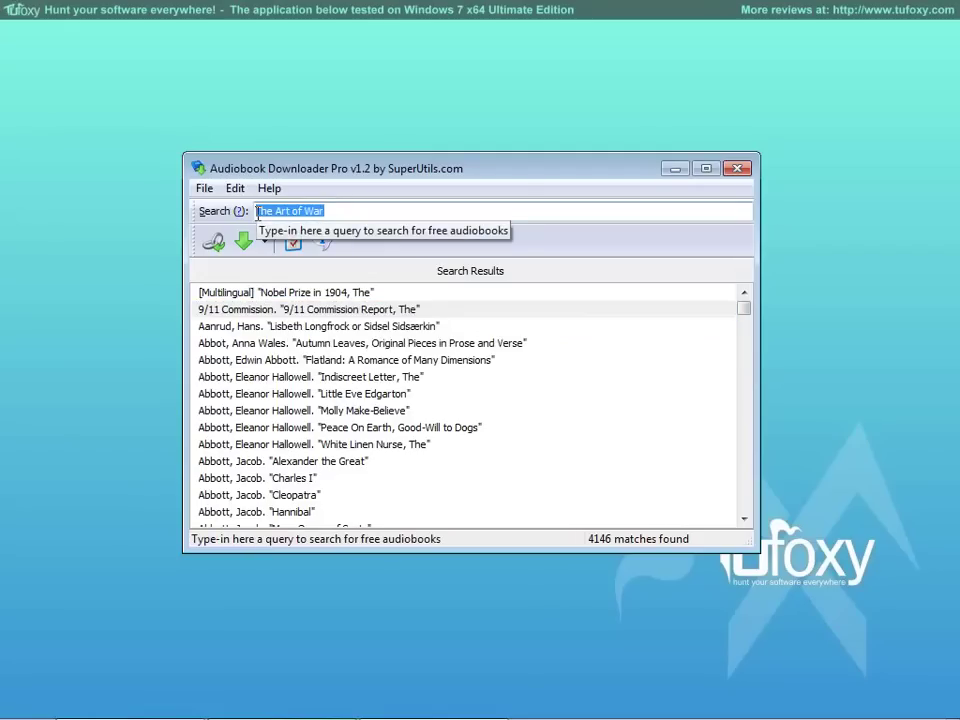
{"action": "type", "text": "Tulh"}
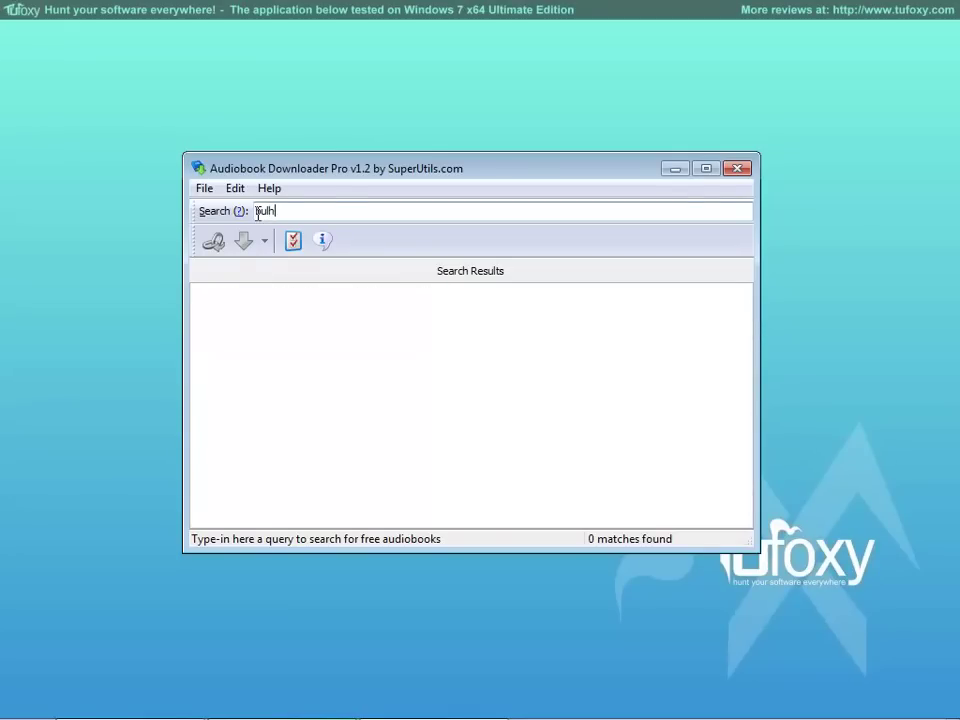
{"action": "type", "text": "Bulgarian"}
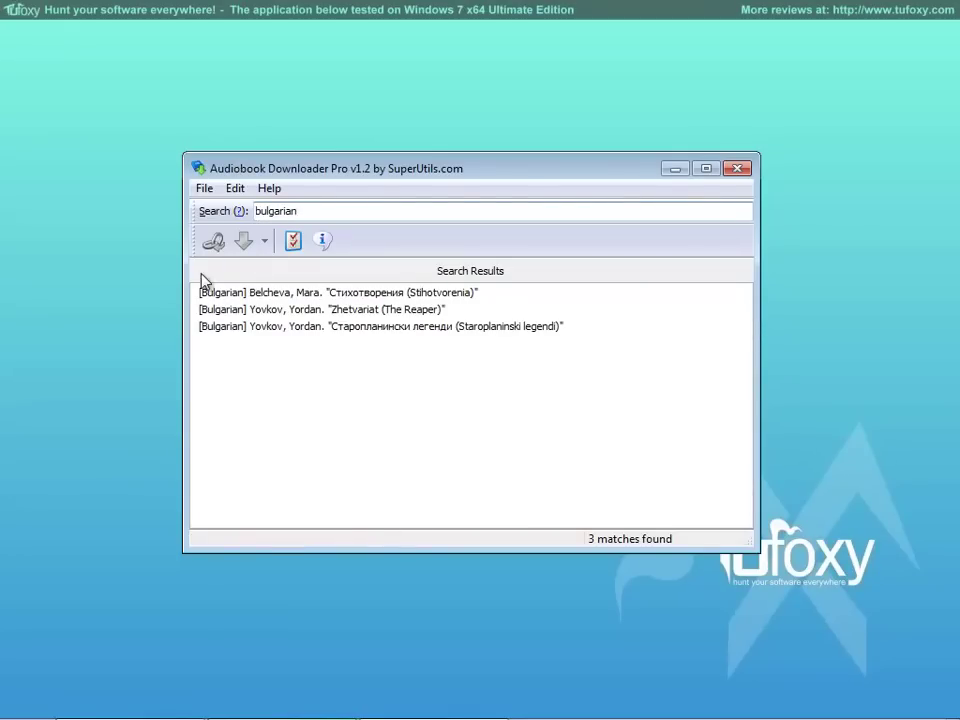
{"action": "left_click", "coordinate": [285, 295]}
{"action": "left_click", "coordinate": [296, 311]}
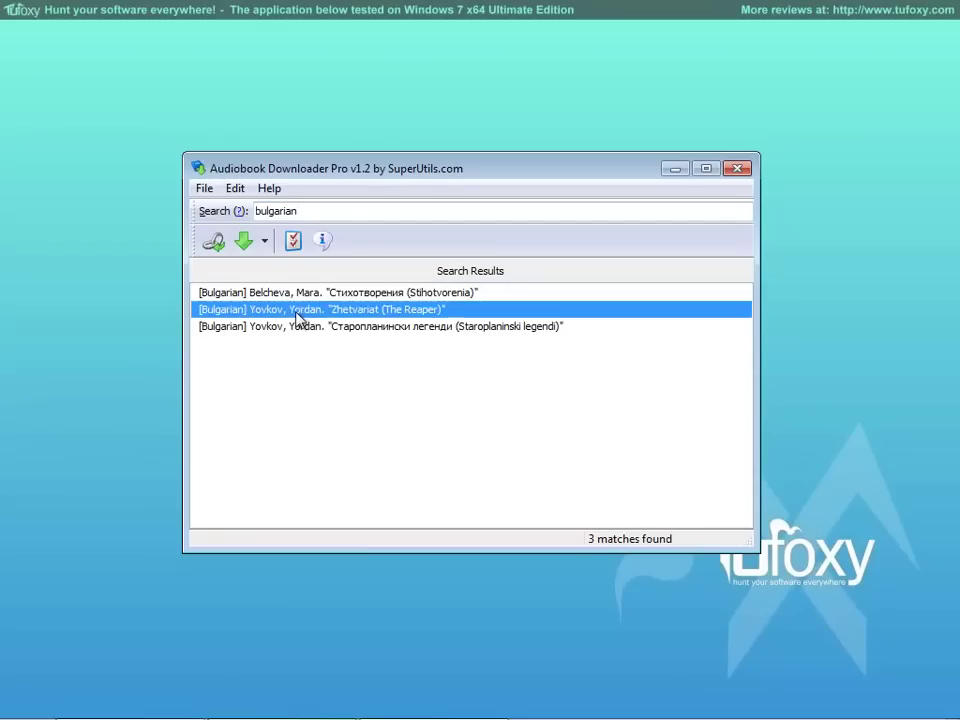
{"action": "left_click", "coordinate": [345, 328]}
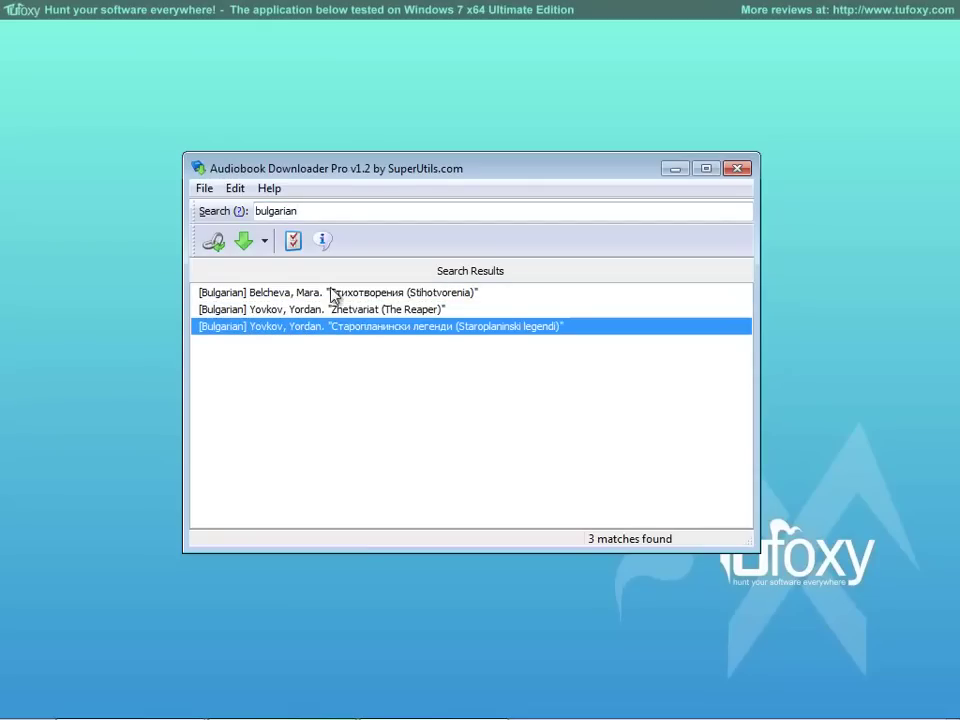
Open the web page of the Bulgarian audiobook "Стихотворения (Stihotvorenia)"
{"action": "left_click", "coordinate": [333, 293]}
{"action": "right_click", "coordinate": [336, 296]}
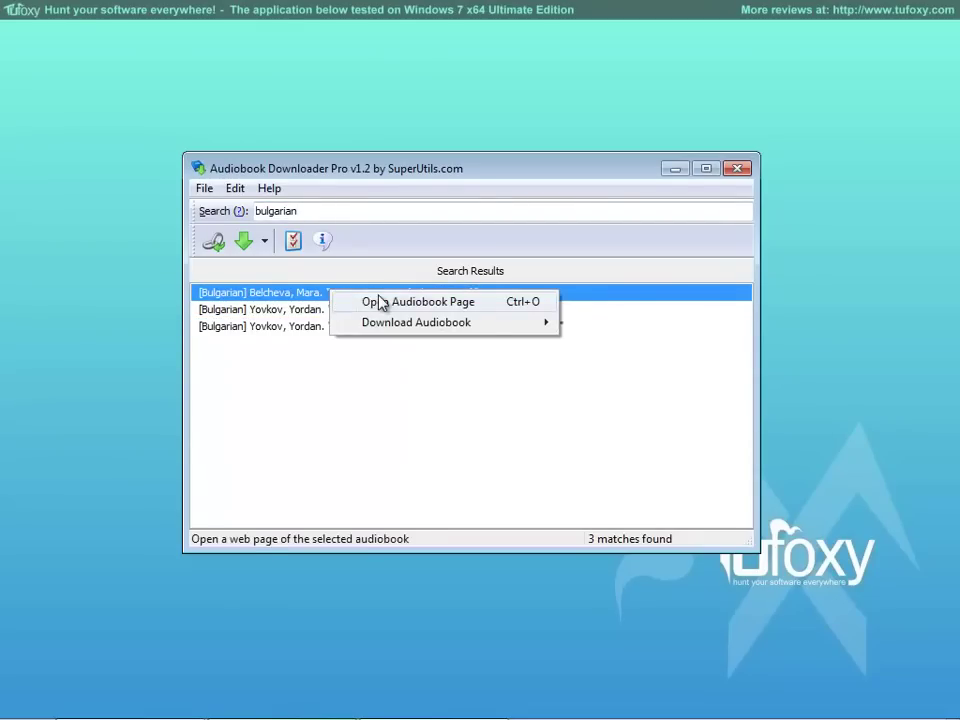
{"action": "left_click", "coordinate": [380, 301]}
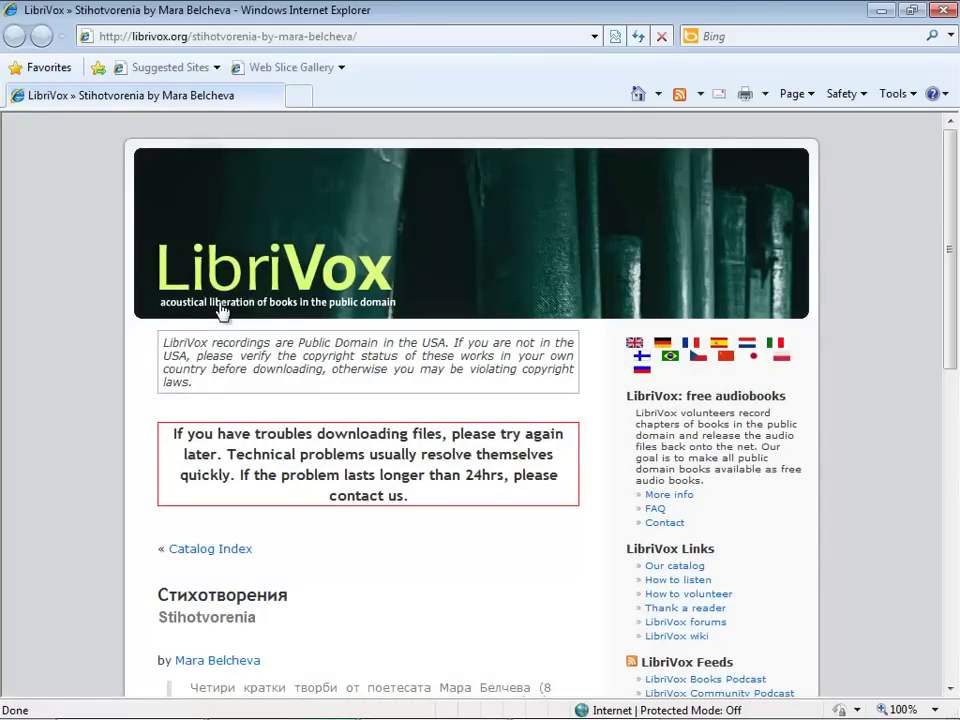
Examine the Stihotvorenia description and its mp3 and ogg files on the LibriVox page, then close the browser
{"action": "scroll", "coordinate": [370, 412], "scroll_direction": "down", "scroll_amount": 5}
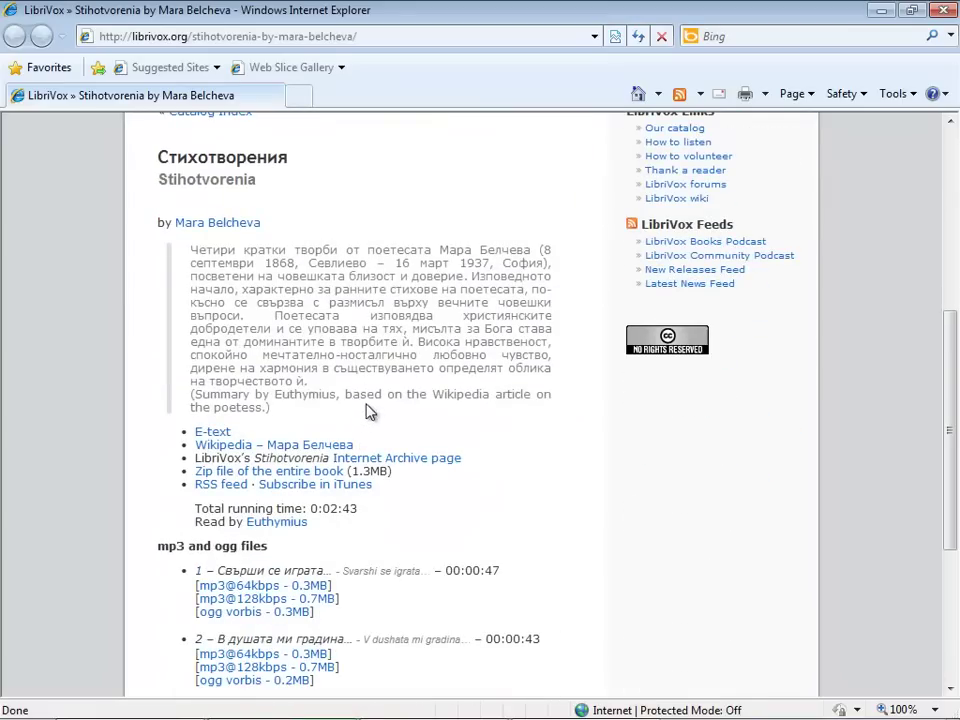
{"action": "scroll", "coordinate": [251, 255], "scroll_direction": "down", "scroll_amount": 3}
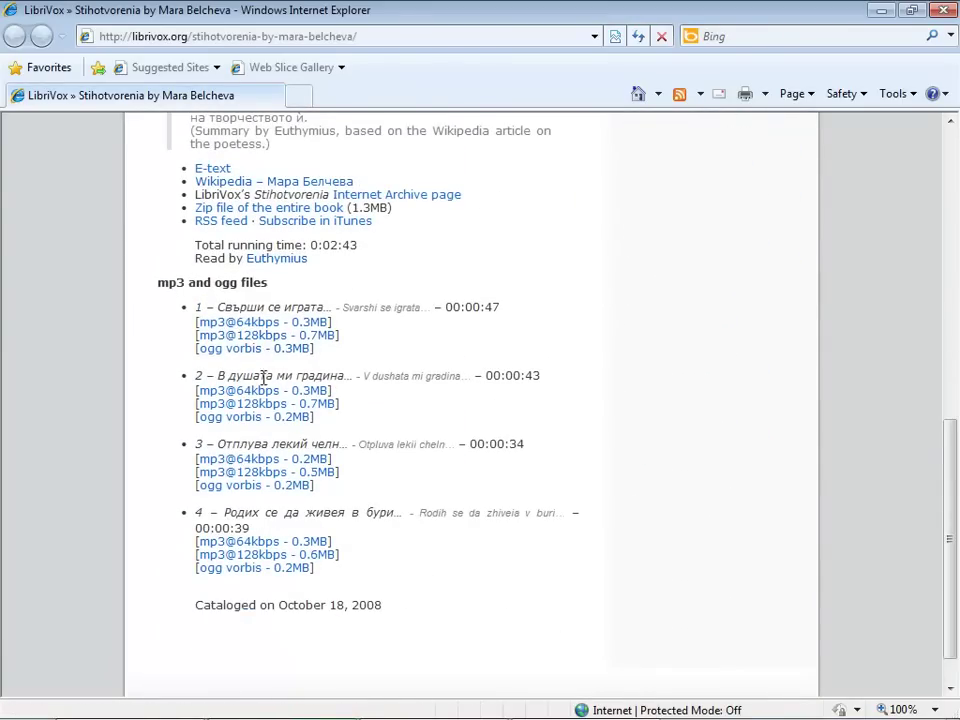
{"action": "scroll", "coordinate": [300, 460], "scroll_direction": "up", "scroll_amount": 1}
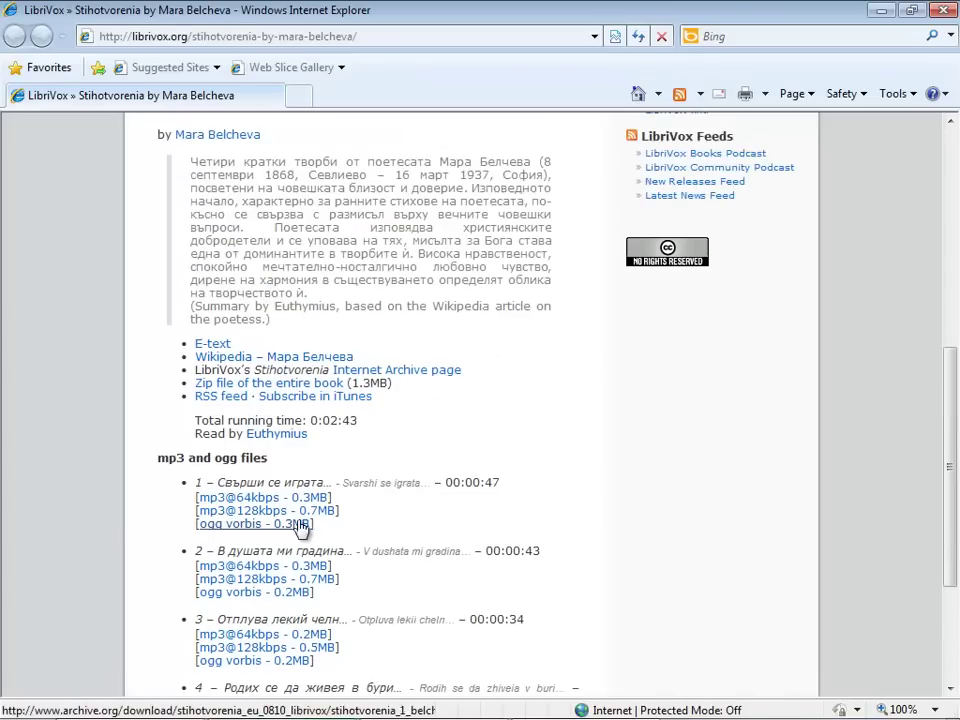
{"action": "scroll", "coordinate": [395, 393], "scroll_direction": "up", "scroll_amount": 2}
{"action": "scroll", "coordinate": [400, 390], "scroll_direction": "up", "scroll_amount": 5}
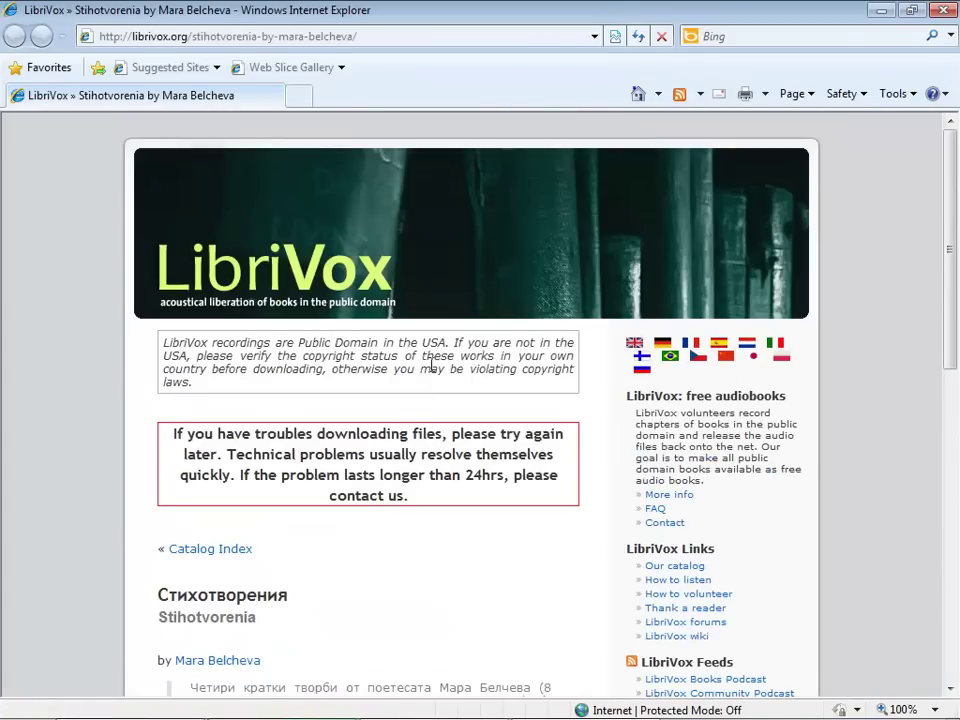
{"action": "left_click", "coordinate": [946, 12]}
Download the audiobook "Стихотворения (Stihotvorenia)" in Ogg Vorbis format and move its folder lower on the desktop
{"action": "right_click", "coordinate": [318, 298]}
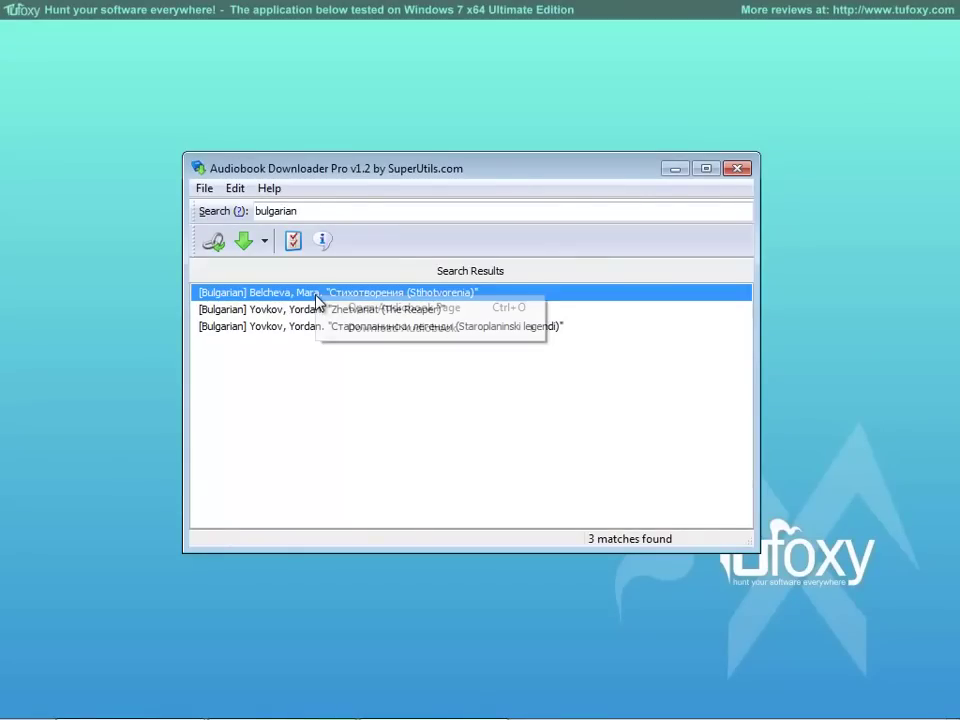
{"action": "mouse_move", "coordinate": [422, 334]}
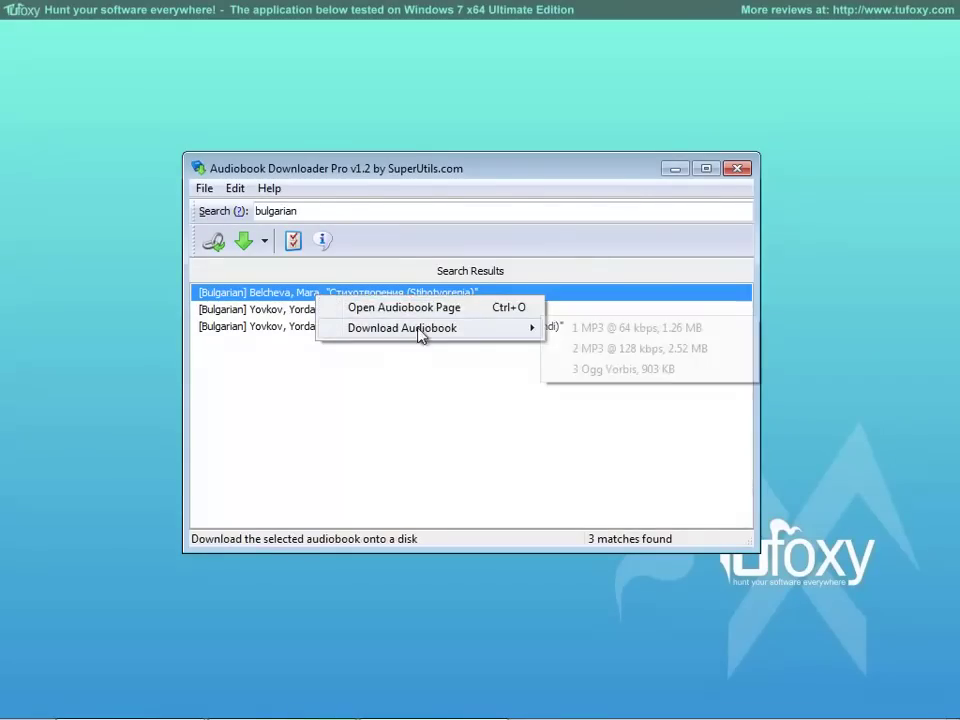
{"action": "left_click", "coordinate": [598, 370]}
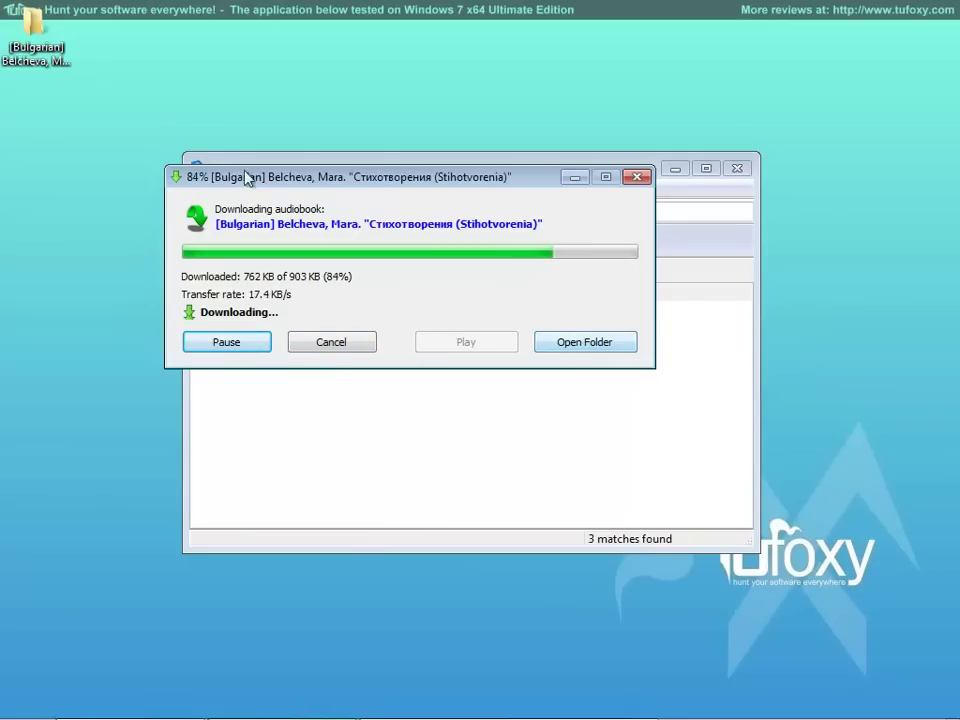
{"action": "left_click_drag", "start_coordinate": [40, 58], "coordinate": [52, 272]}
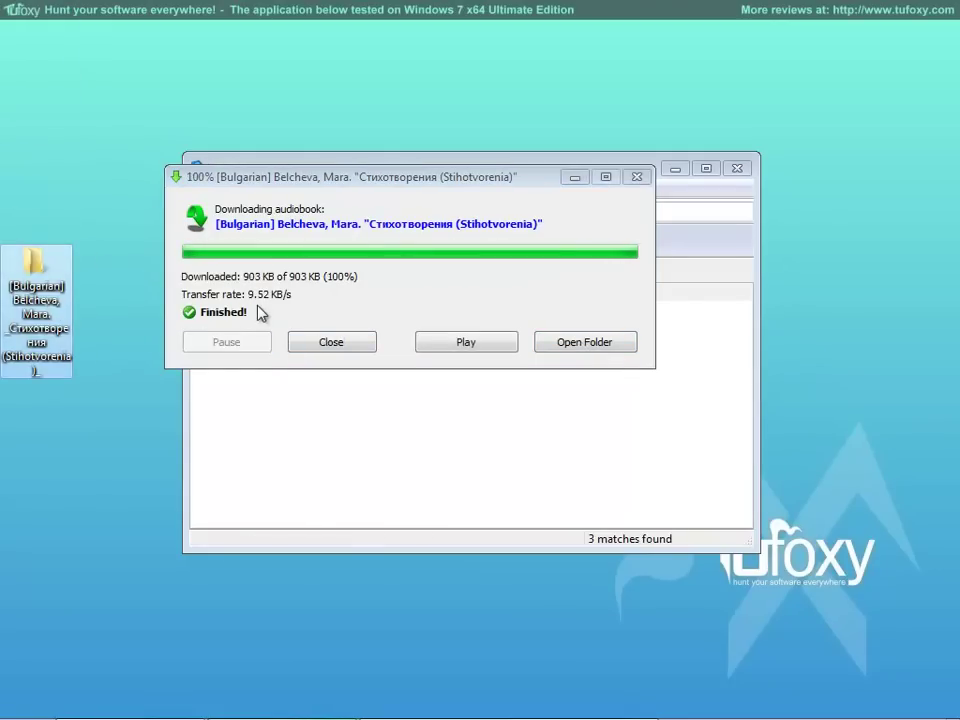
Launch playback of the downloaded audiobook, agree to the Angel's Vox trial notice and close the player
{"action": "left_click", "coordinate": [461, 345]}
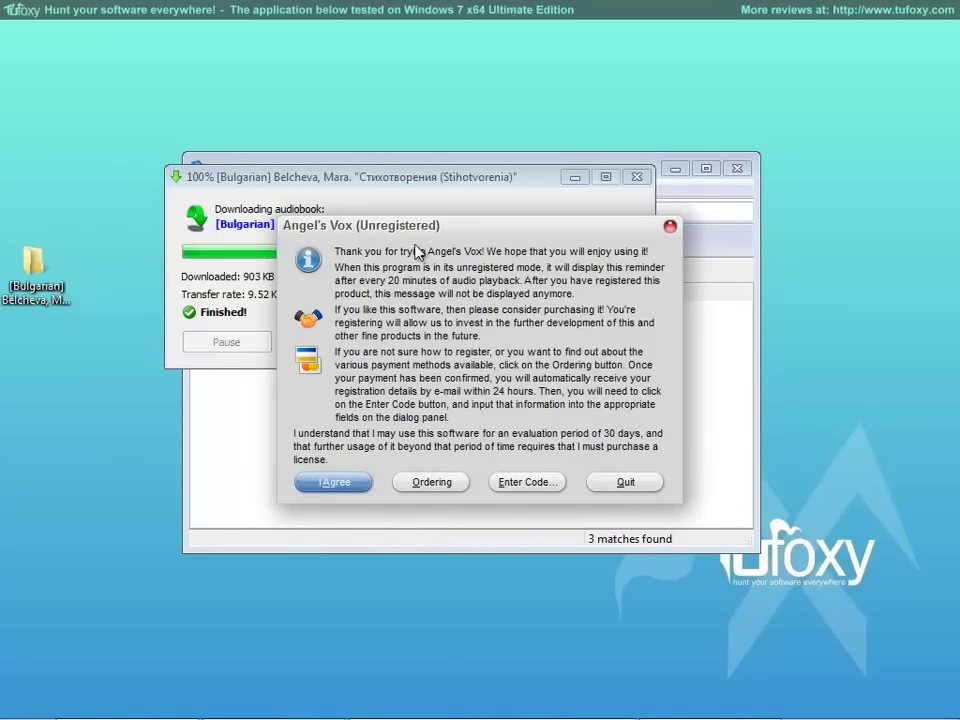
{"action": "left_click", "coordinate": [330, 482]}
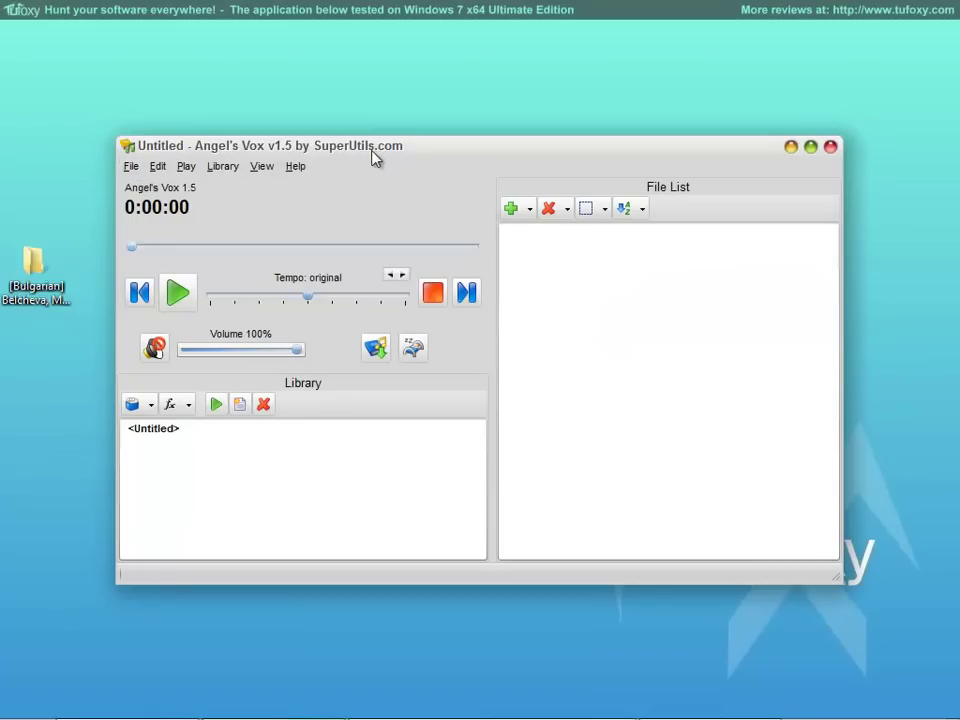
{"action": "left_click", "coordinate": [831, 147]}
Open the download's folder, fit the Name column to the full file names, look through the ogg files and close the folder
{"action": "left_click", "coordinate": [570, 343]}
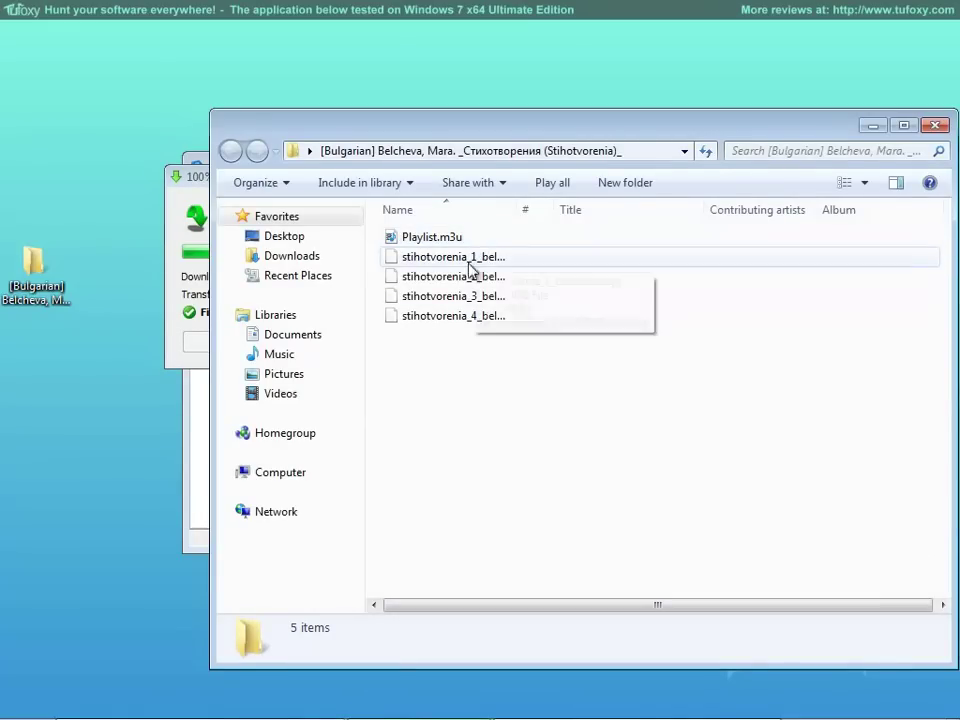
{"action": "left_click", "coordinate": [460, 256]}
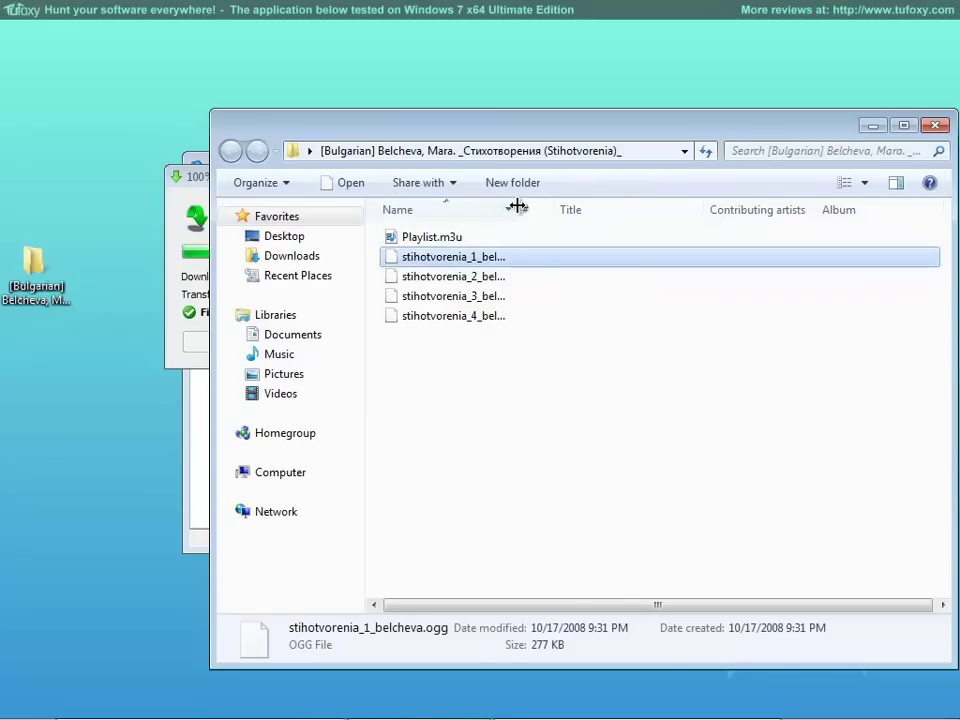
{"action": "double_click", "coordinate": [516, 210]}
{"action": "key", "text": "Down"}
{"action": "key", "text": "Down"}
{"action": "key", "text": "Down"}
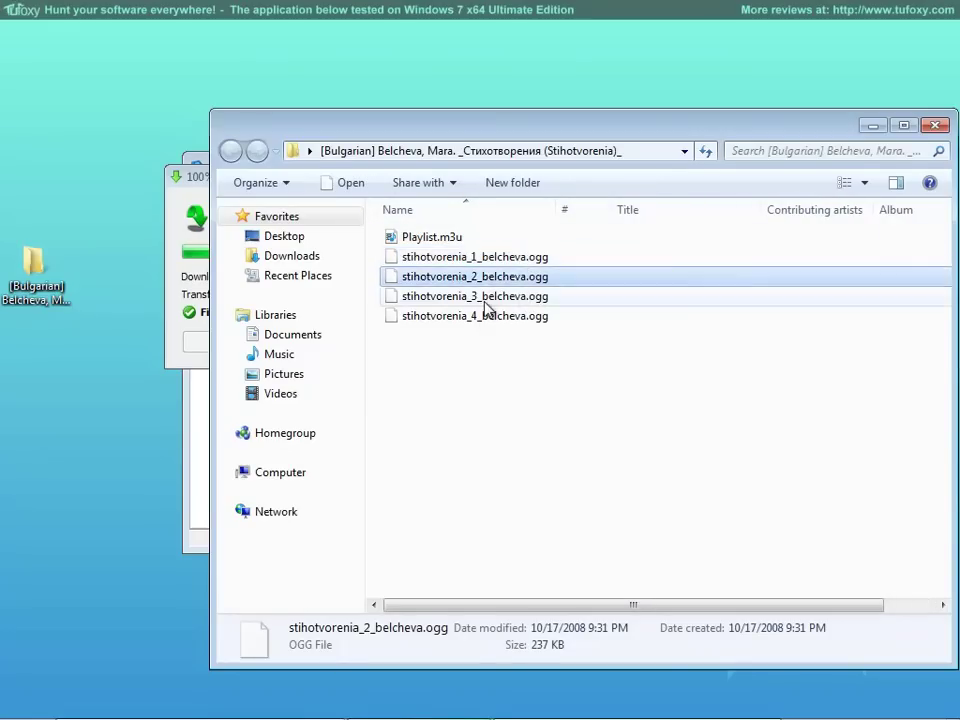
{"action": "left_click_drag", "start_coordinate": [760, 138], "coordinate": [648, 139]}
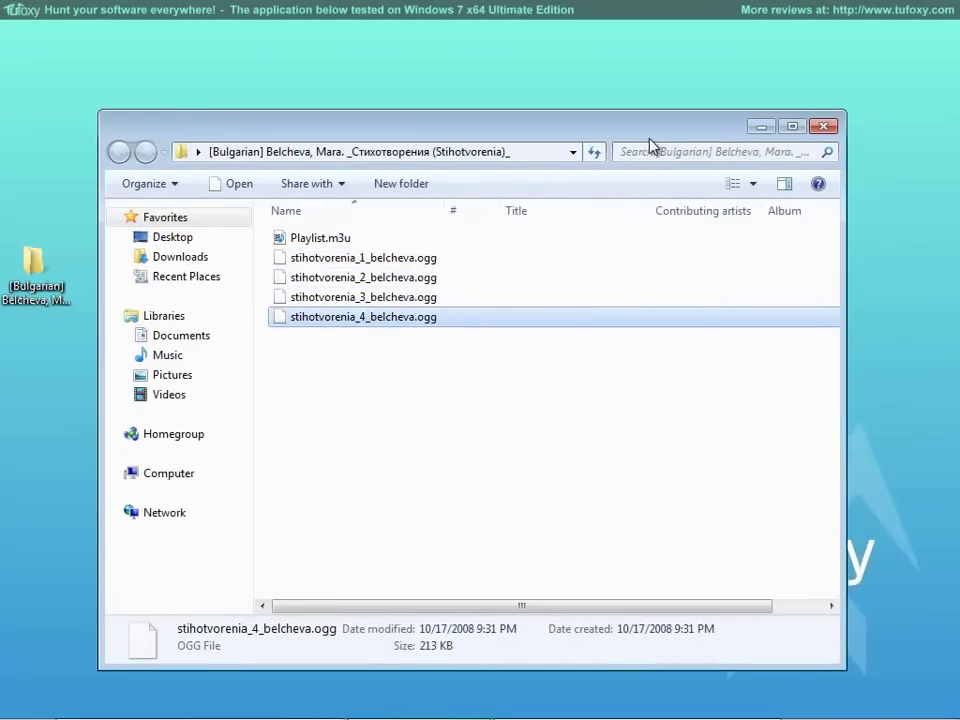
{"action": "left_click", "coordinate": [823, 126]}
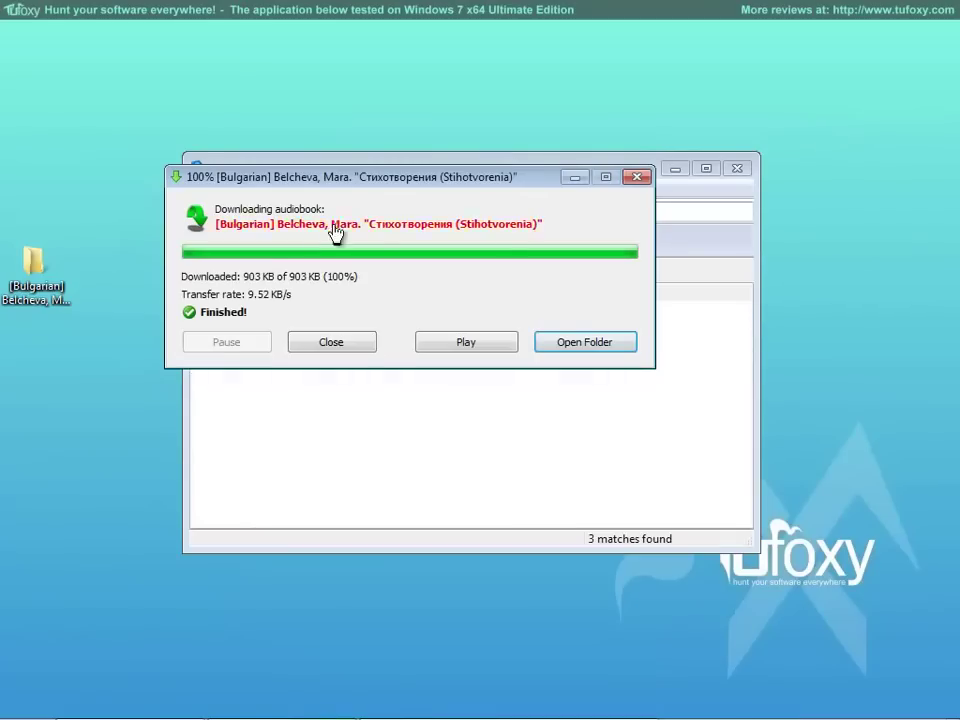
Close the finished download window and permanently delete the downloaded Ogg audiobook folder from the desktop
{"action": "left_click", "coordinate": [360, 342]}
{"action": "double_click", "coordinate": [35, 262]}
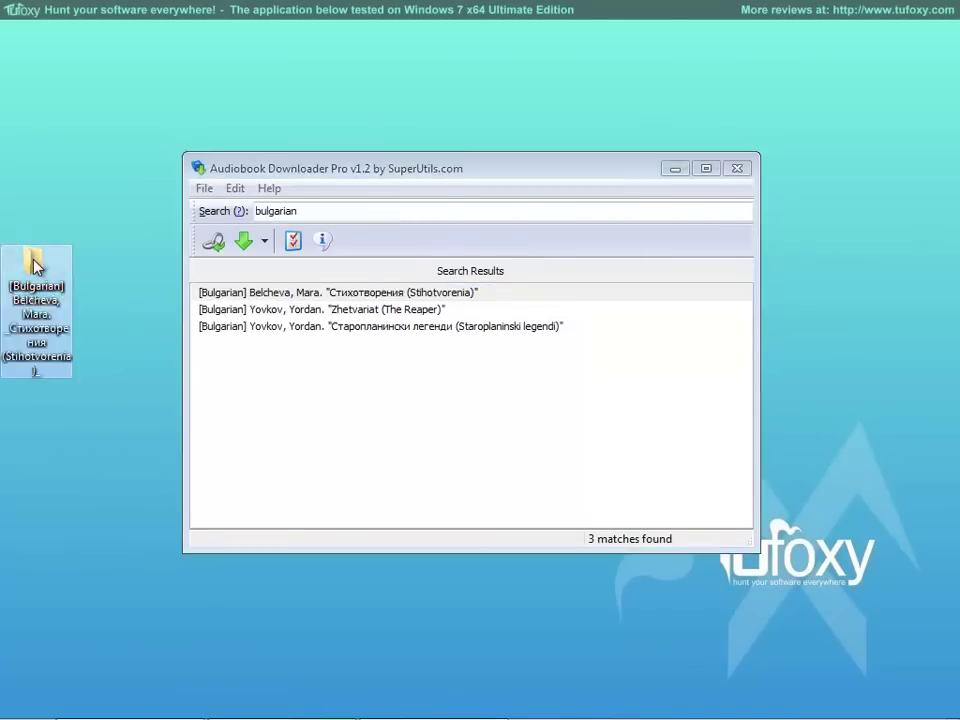
{"action": "left_click", "coordinate": [824, 128]}
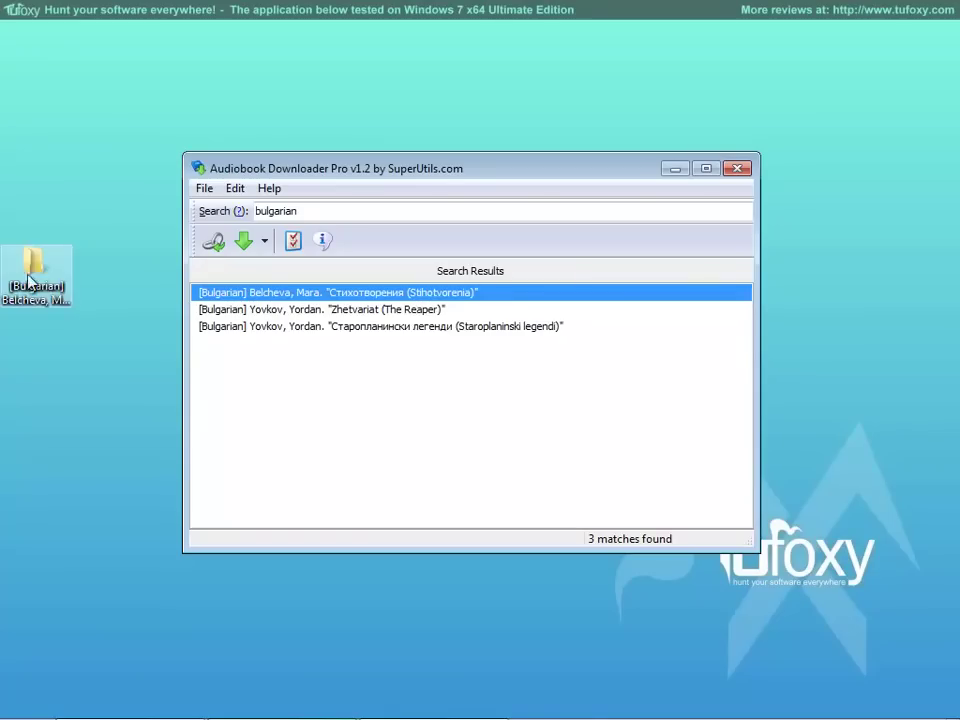
{"action": "key", "text": "shift+Delete"}
{"action": "key", "text": "Return"}
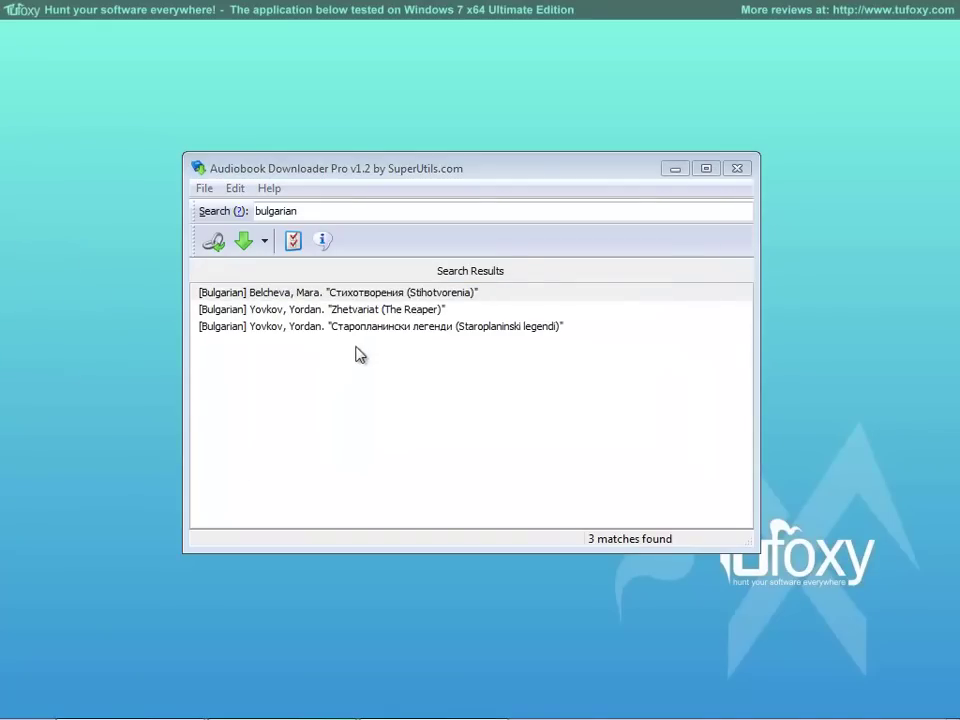
Download "Стихотворения (Stihotvorenia)" as MP3 at 64 kbps and move the progress window over the main window
{"action": "left_click", "coordinate": [385, 294]}
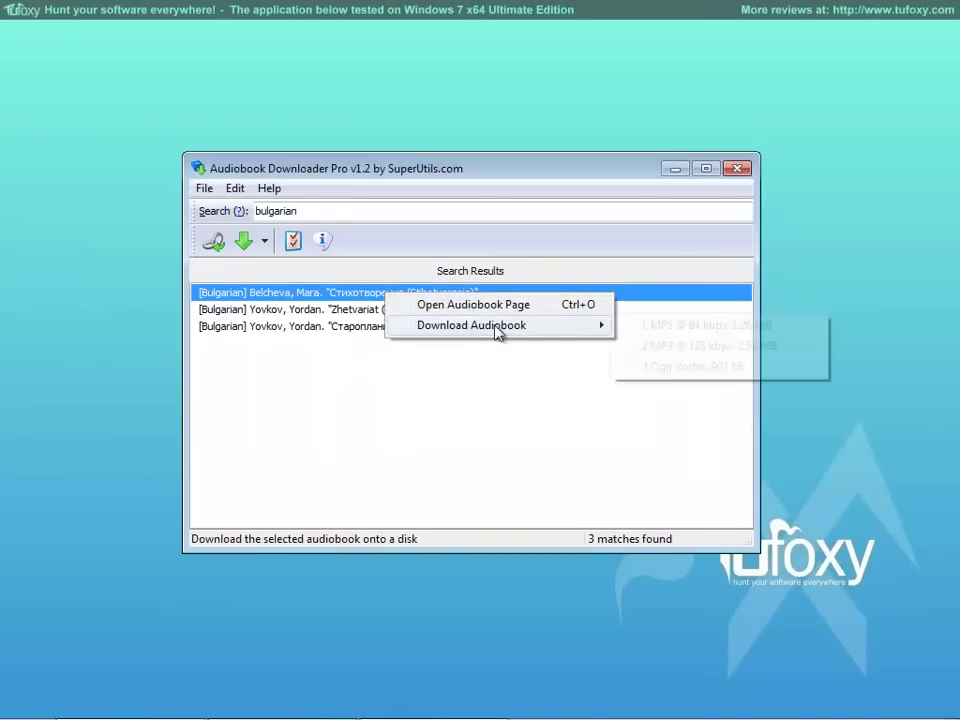
{"action": "mouse_move", "coordinate": [500, 325]}
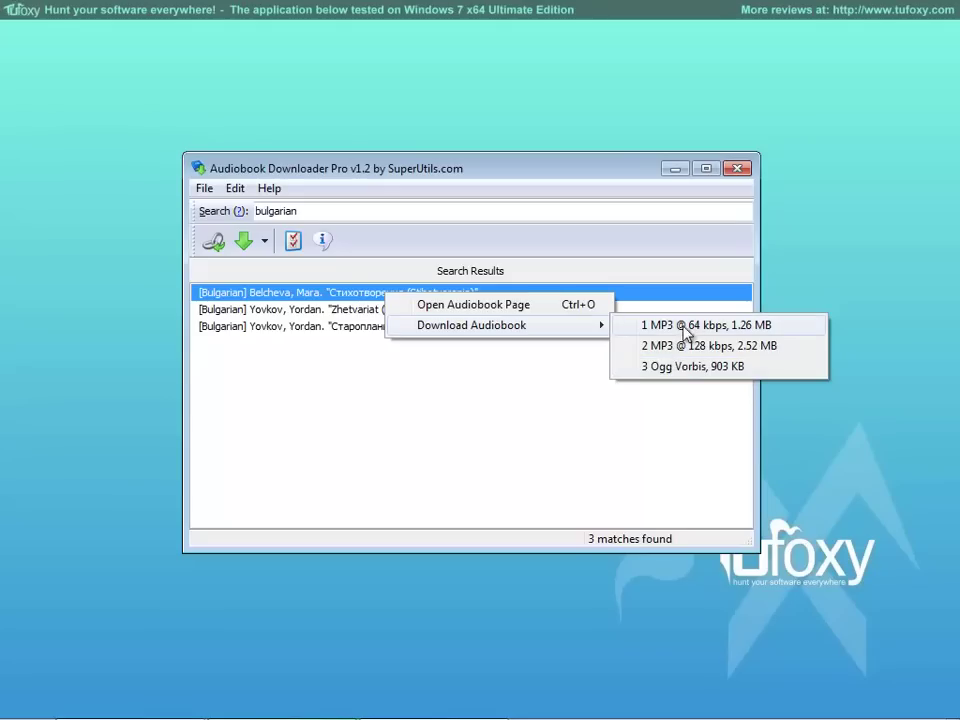
{"action": "left_click", "coordinate": [688, 327]}
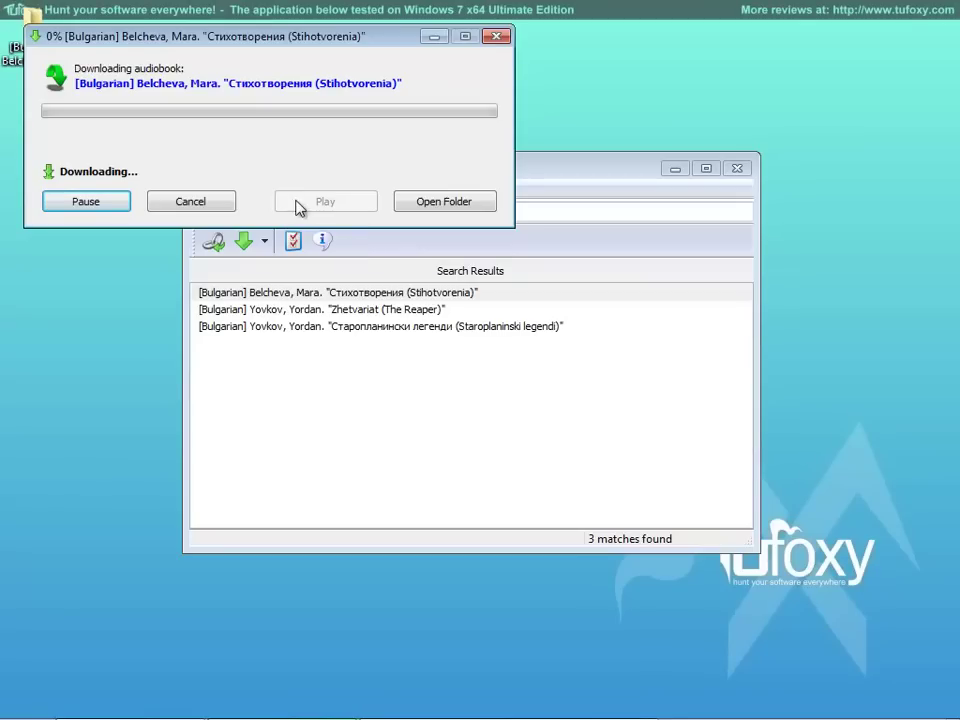
{"action": "left_click_drag", "start_coordinate": [116, 38], "coordinate": [320, 168]}
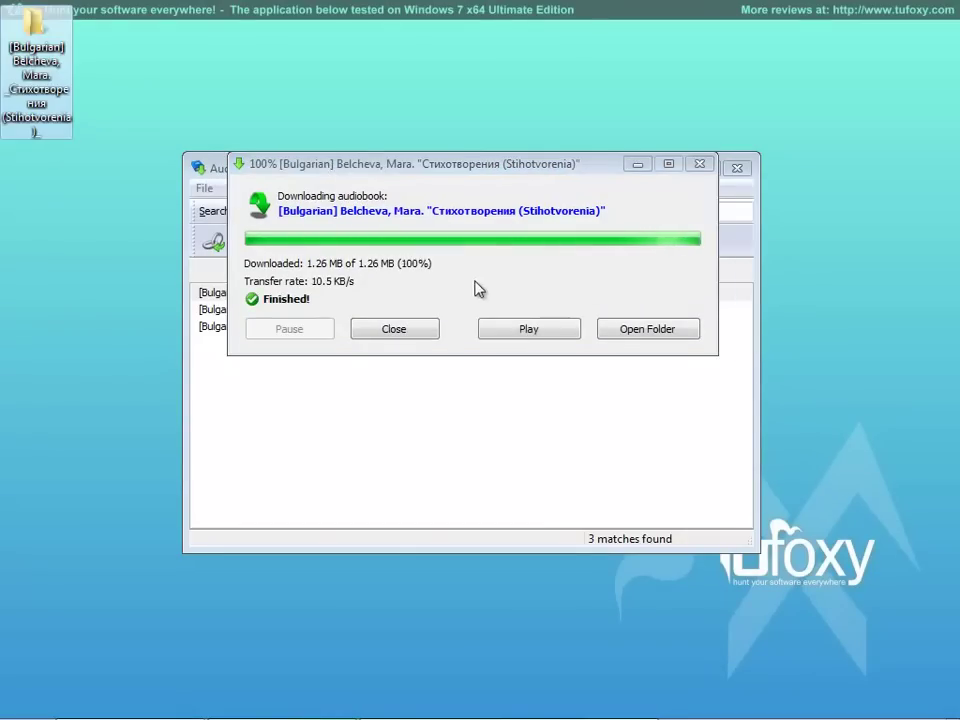
Open the download's folder, play Playlist.m3u in Windows Media Player, and switch to track 4 in the library view
{"action": "left_click", "coordinate": [636, 332]}
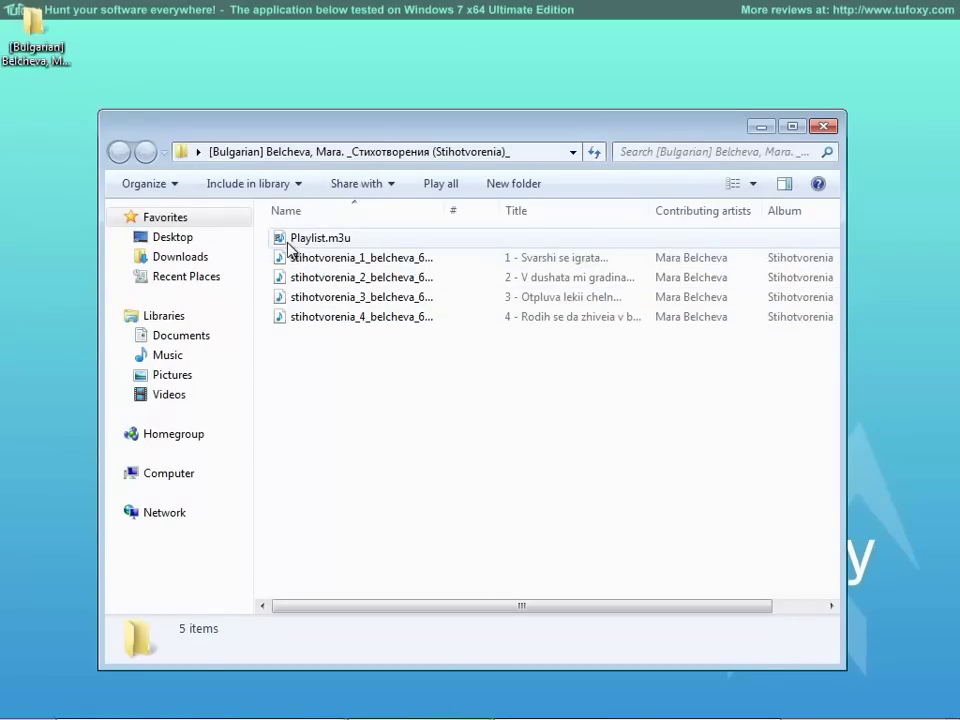
{"action": "double_click", "coordinate": [332, 243]}
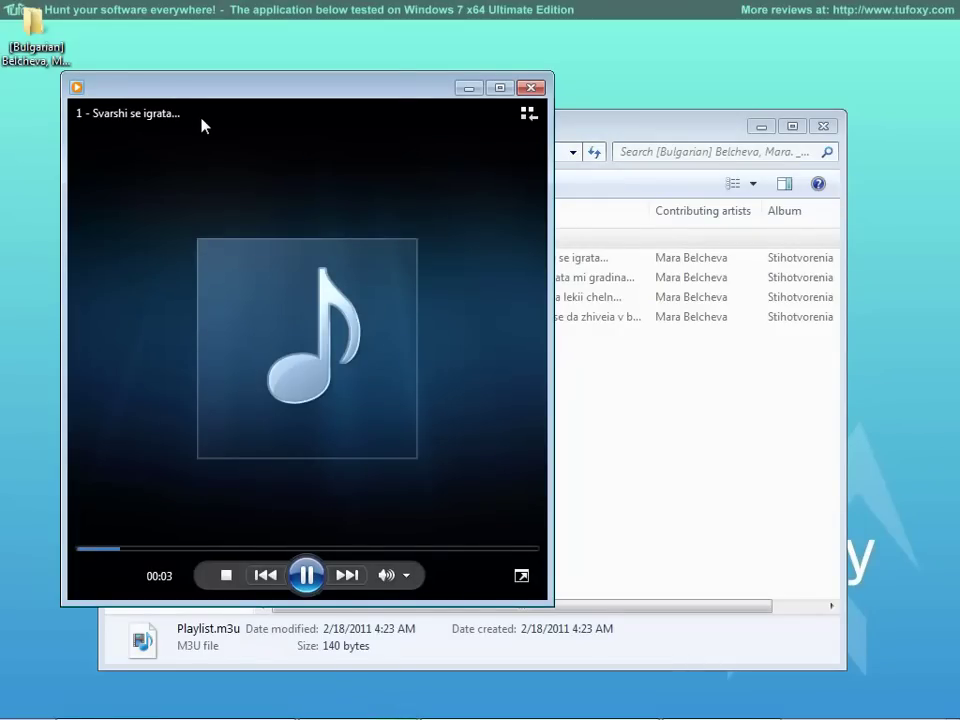
{"action": "left_click", "coordinate": [528, 113]}
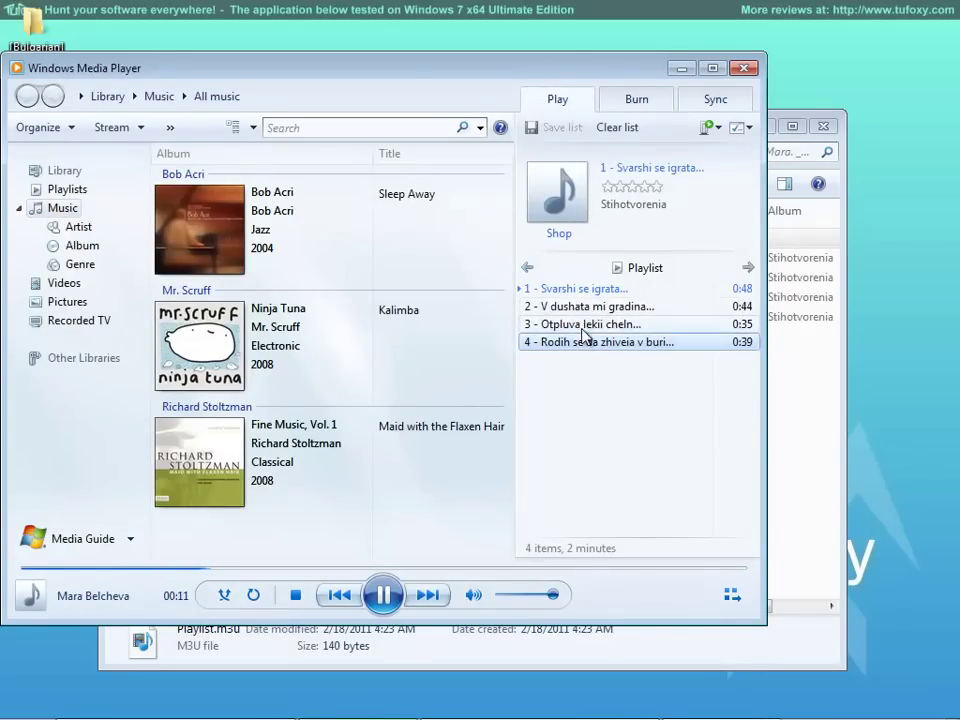
{"action": "double_click", "coordinate": [587, 326]}
{"action": "double_click", "coordinate": [586, 343]}
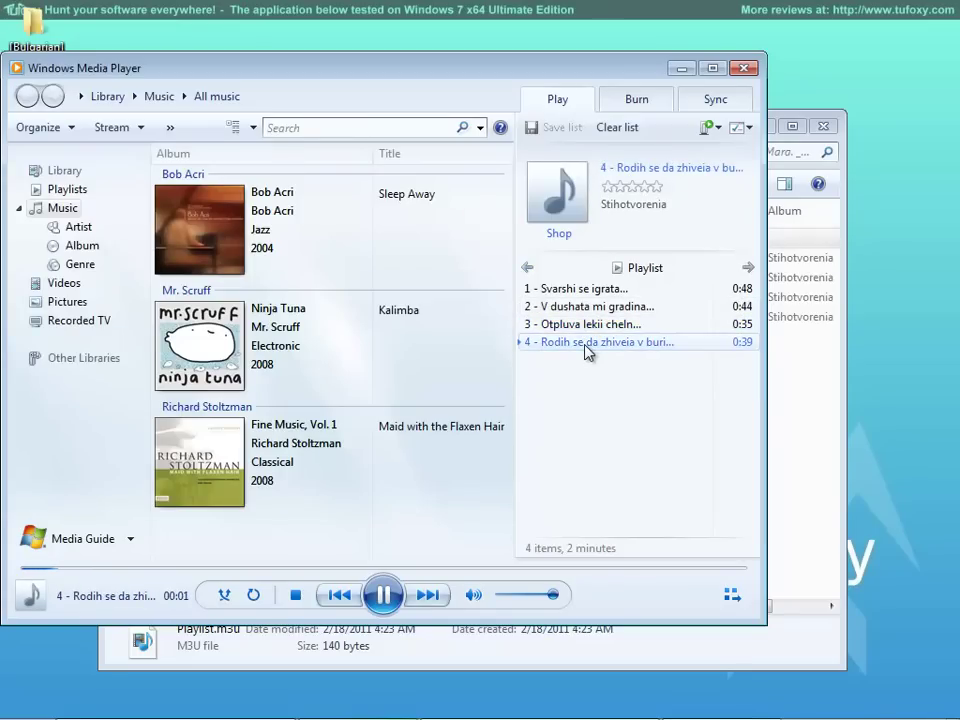
Close Windows Media Player, the audiobook folder and the finished download window
{"action": "left_click", "coordinate": [743, 70]}
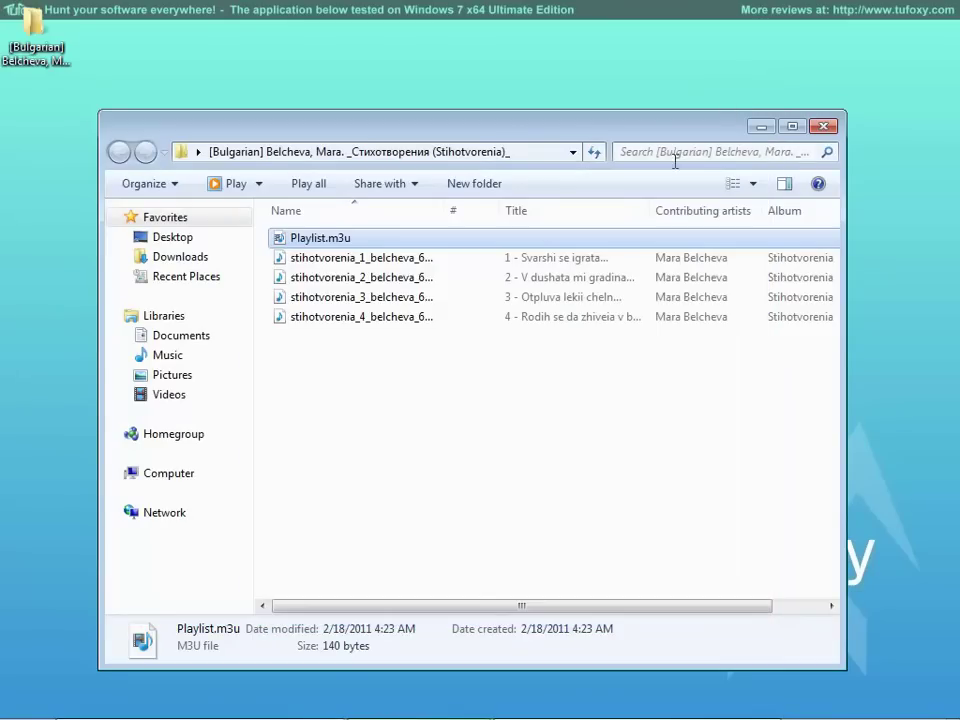
{"action": "left_click", "coordinate": [340, 370]}
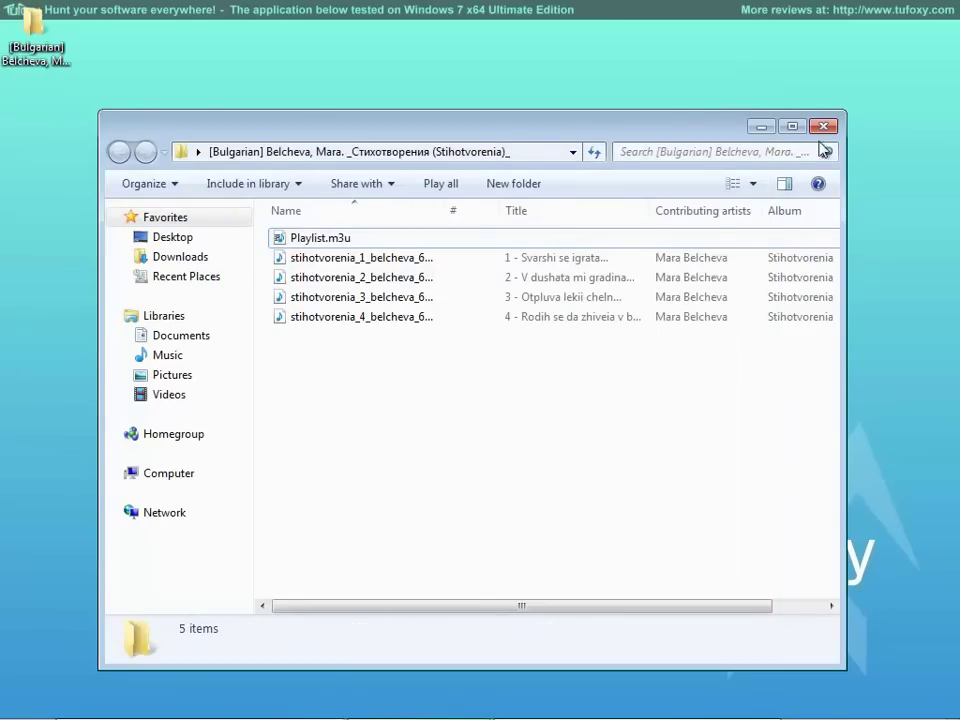
{"action": "left_click", "coordinate": [823, 127]}
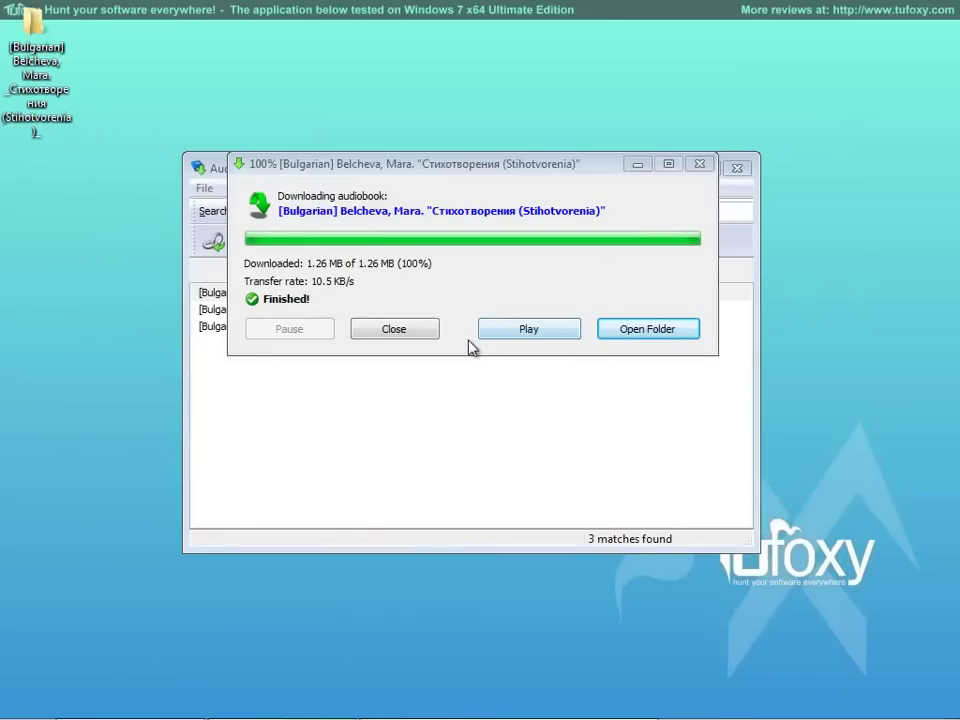
{"action": "left_click", "coordinate": [418, 335]}
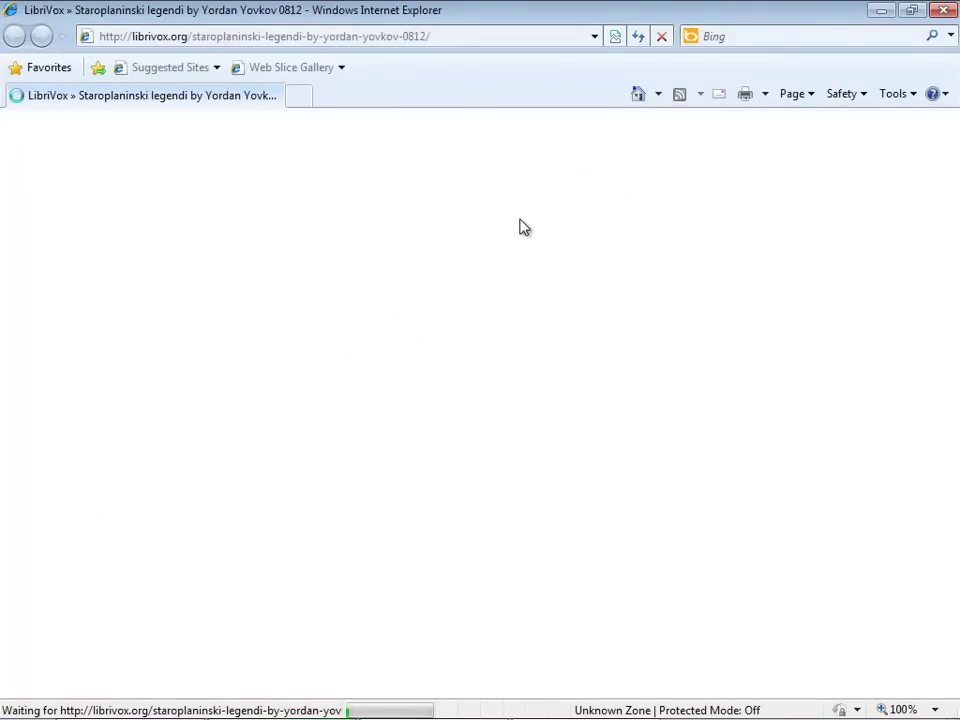
Examine the Staroplaninski legendi description and its mp3 and ogg files on LibriVox, and close the browser and the downloader
{"action": "scroll", "coordinate": [535, 280], "scroll_direction": "down", "scroll_amount": 10}
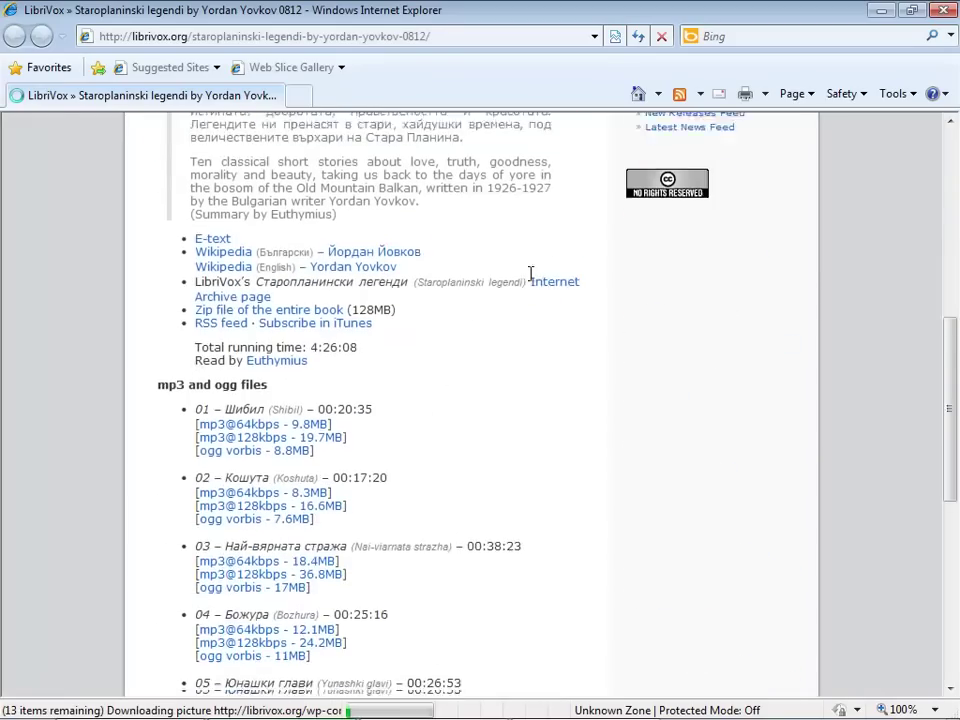
{"action": "scroll", "coordinate": [386, 306], "scroll_direction": "down", "scroll_amount": 2}
{"action": "scroll", "coordinate": [250, 255], "scroll_direction": "down", "scroll_amount": 7}
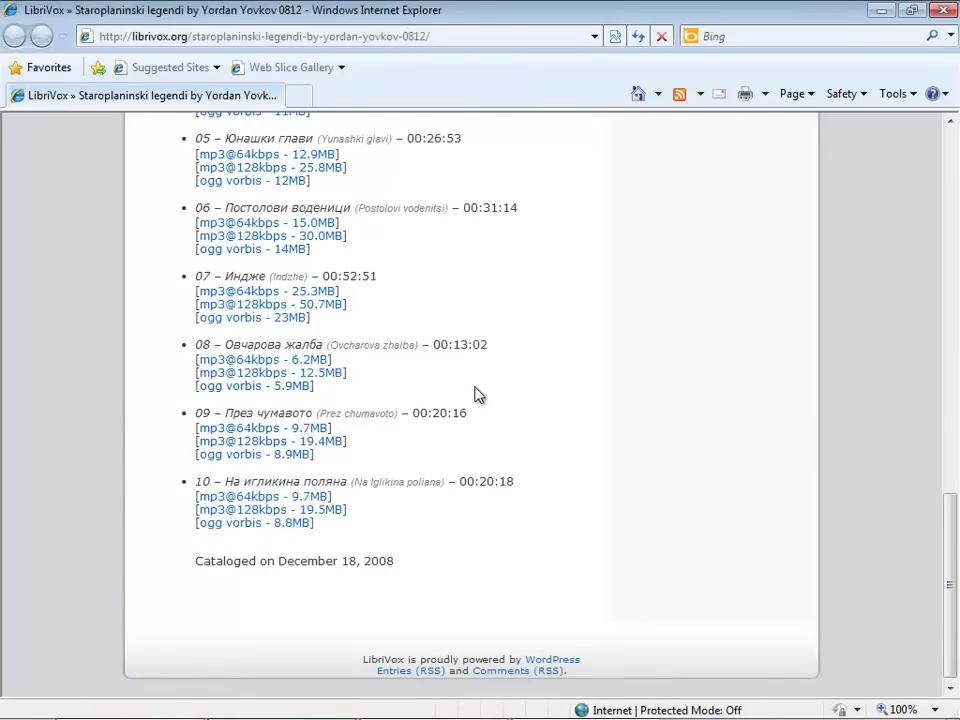
{"action": "scroll", "coordinate": [470, 412], "scroll_direction": "up", "scroll_amount": 10}
{"action": "scroll", "coordinate": [600, 350], "scroll_direction": "up", "scroll_amount": 12}
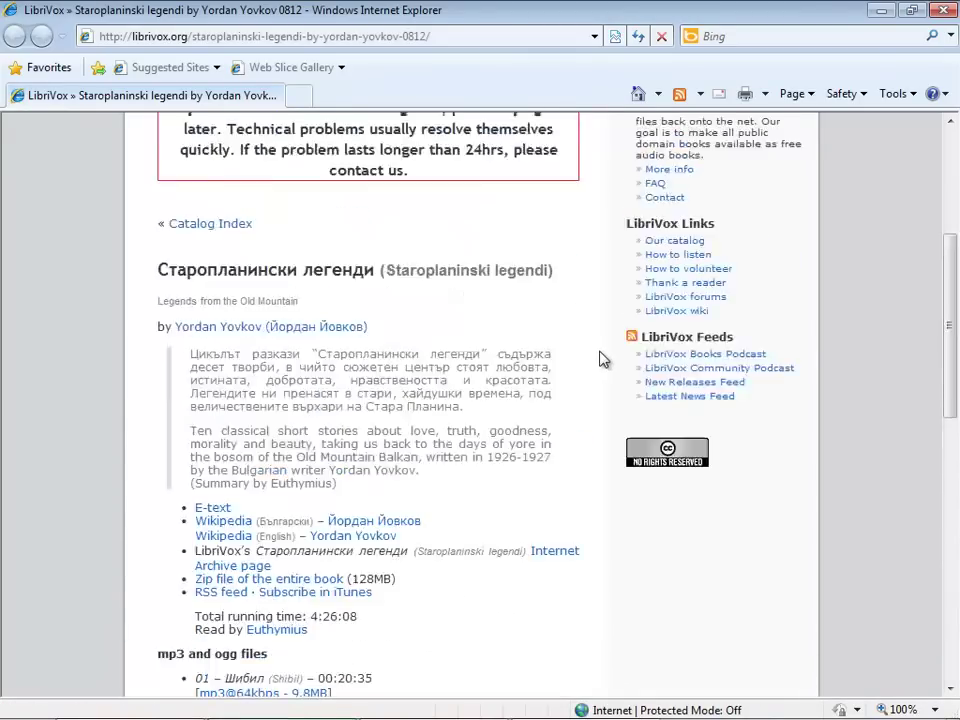
{"action": "left_click", "coordinate": [943, 10]}
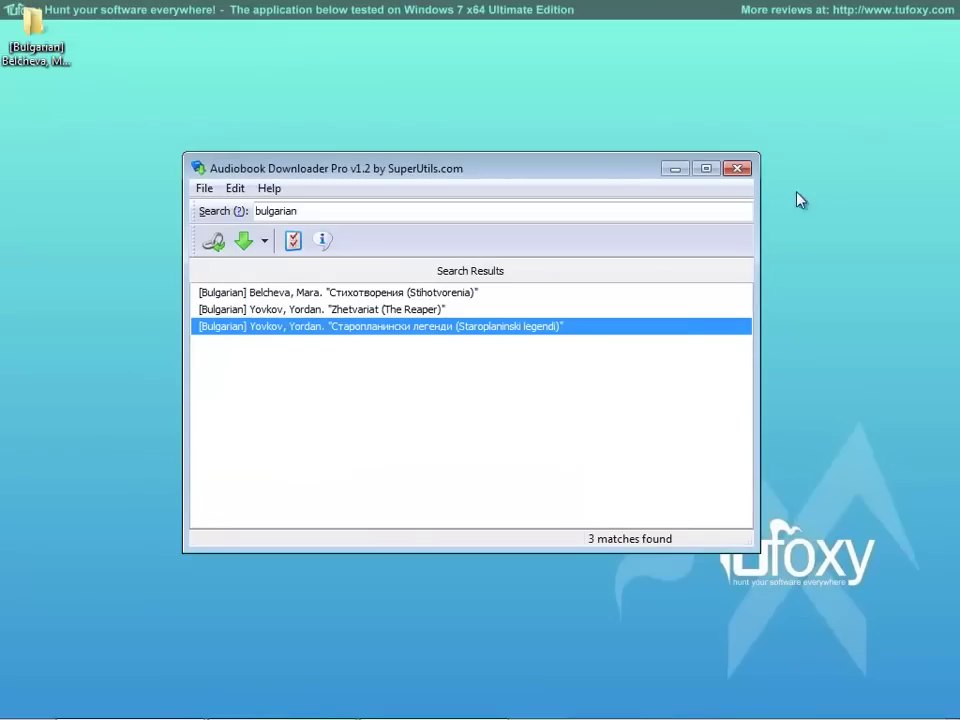
{"action": "left_click", "coordinate": [737, 169]}
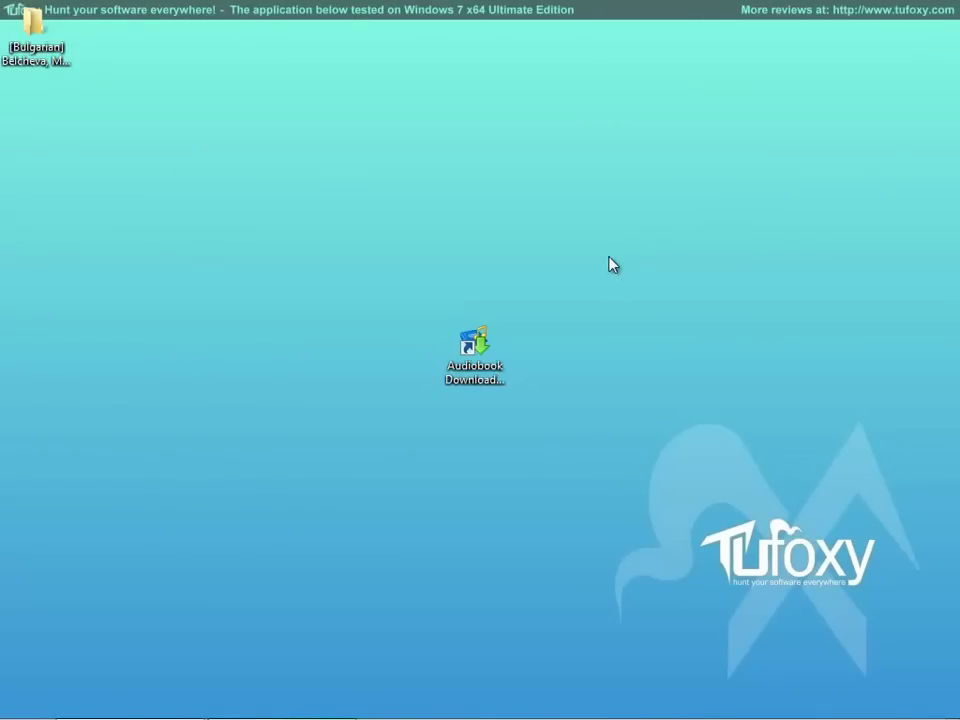